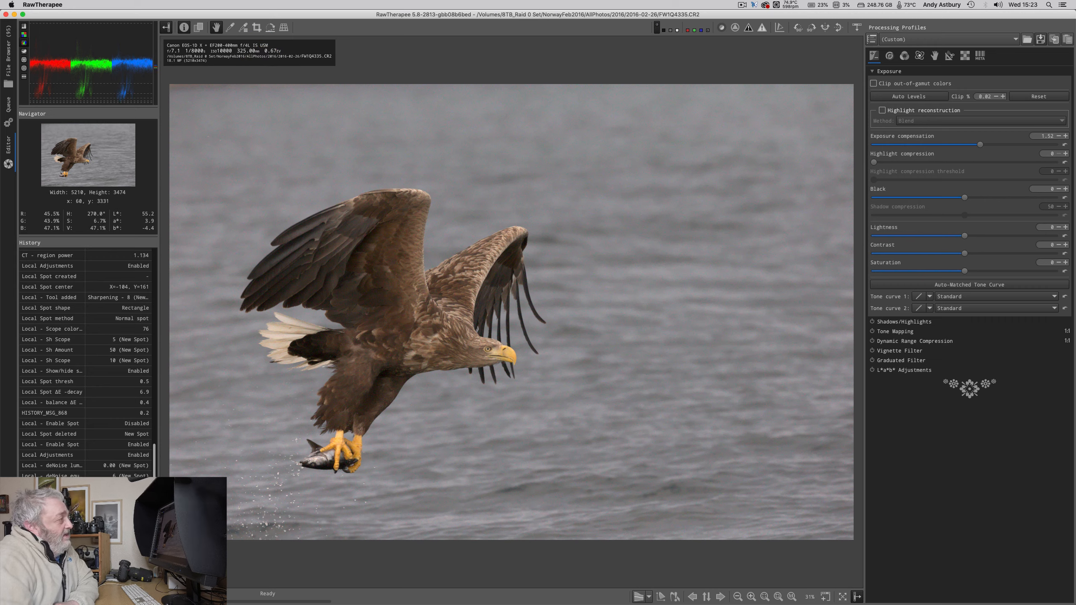
Step: Return the eagle photo to an earlier history state and switch the scope to the RGB histogram
{"action": "left_click", "coordinate": [85, 529]}
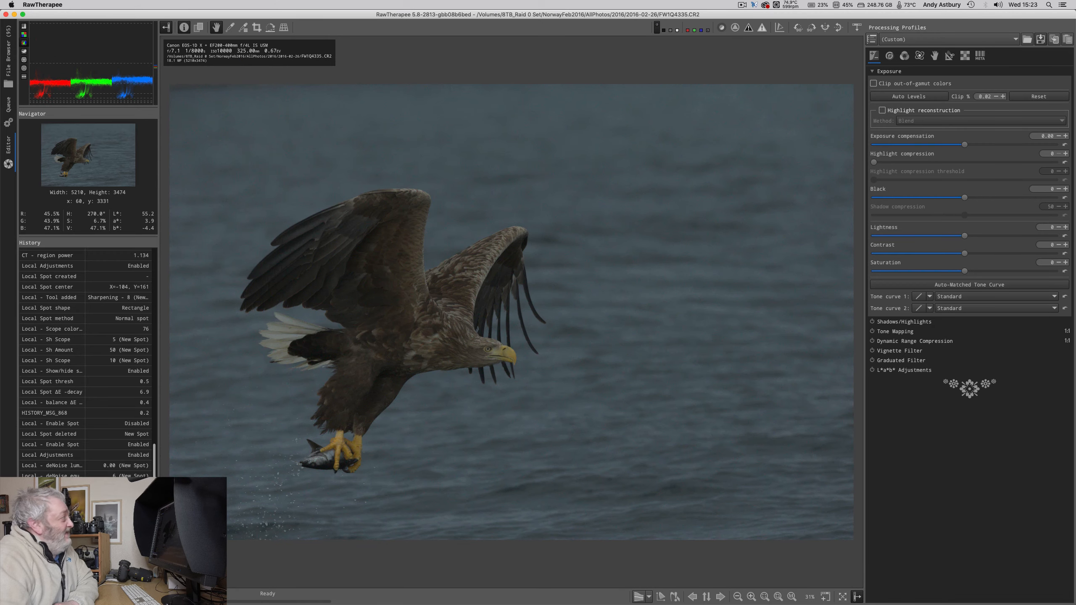
{"action": "left_click", "coordinate": [24, 26]}
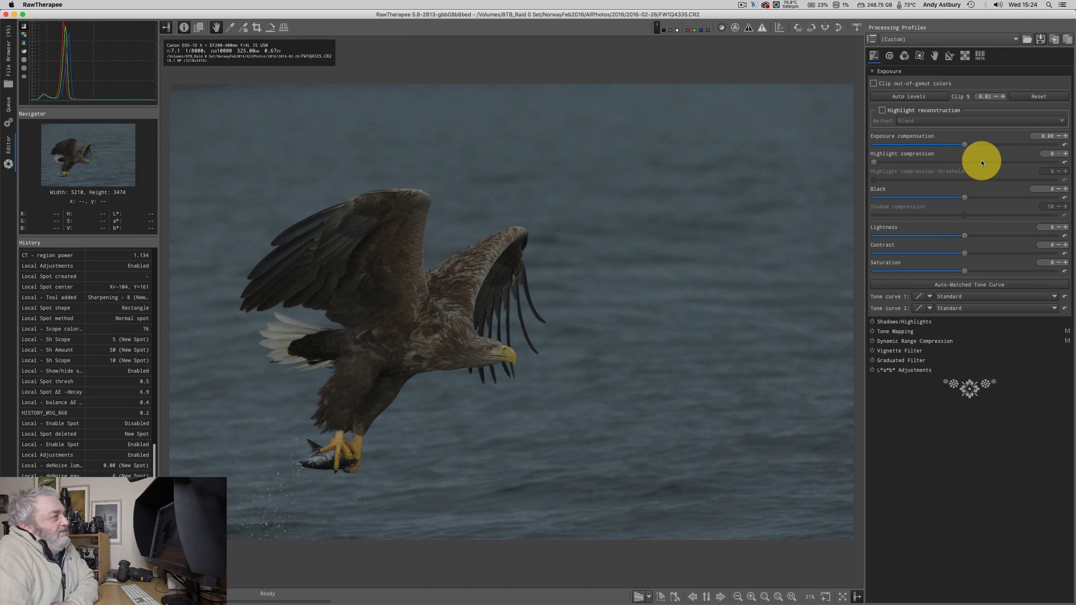
Step: Raise the eagle photo's exposure compensation to 1.78
{"action": "left_click", "coordinate": [993, 145]}
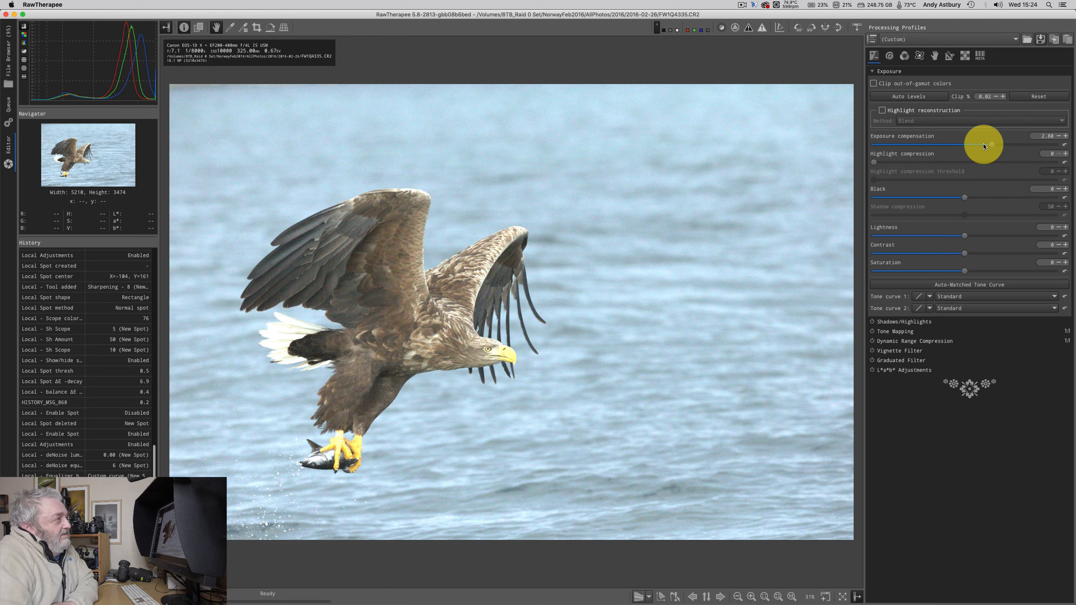
{"action": "left_click", "coordinate": [980, 145]}
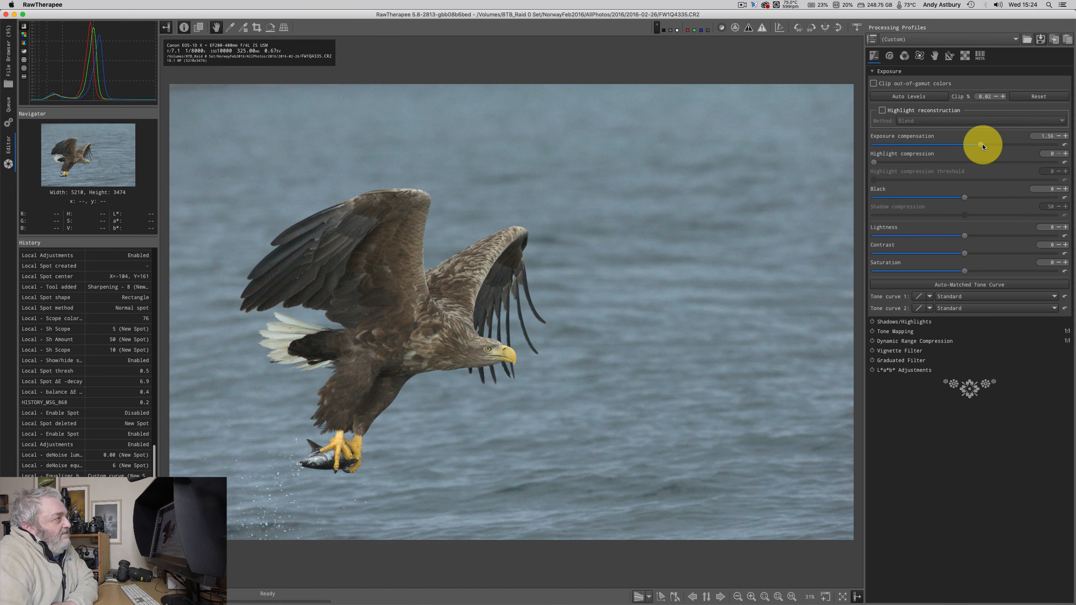
{"action": "left_click", "coordinate": [984, 144]}
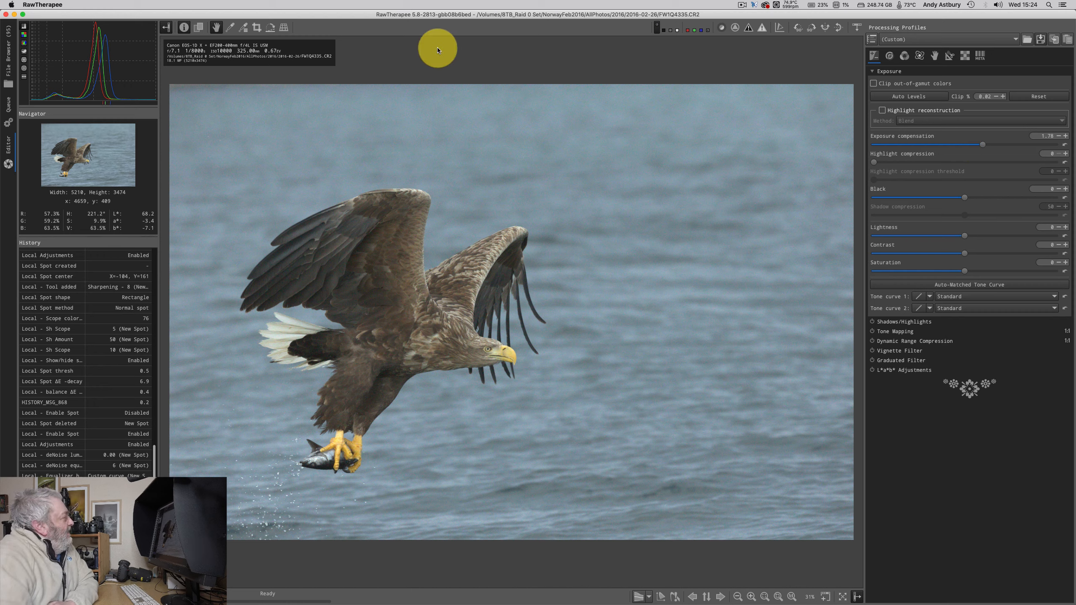
Step: Switch the scope to the RGB parade and balance its channels by setting the white balance Blue/Red equalizer to 1.156
{"action": "left_click", "coordinate": [25, 42]}
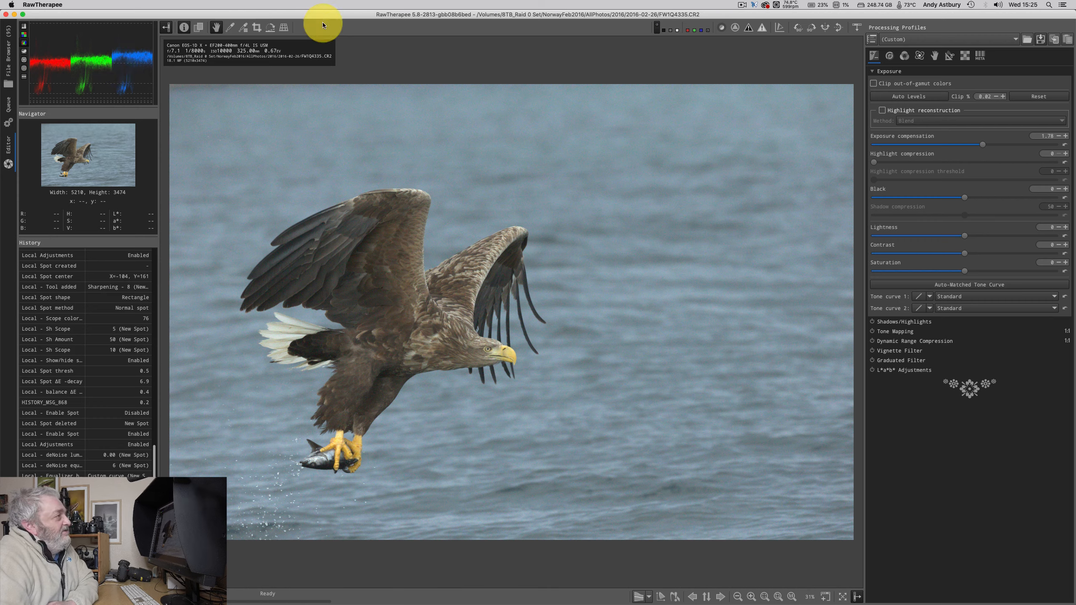
{"action": "left_click", "coordinate": [904, 57]}
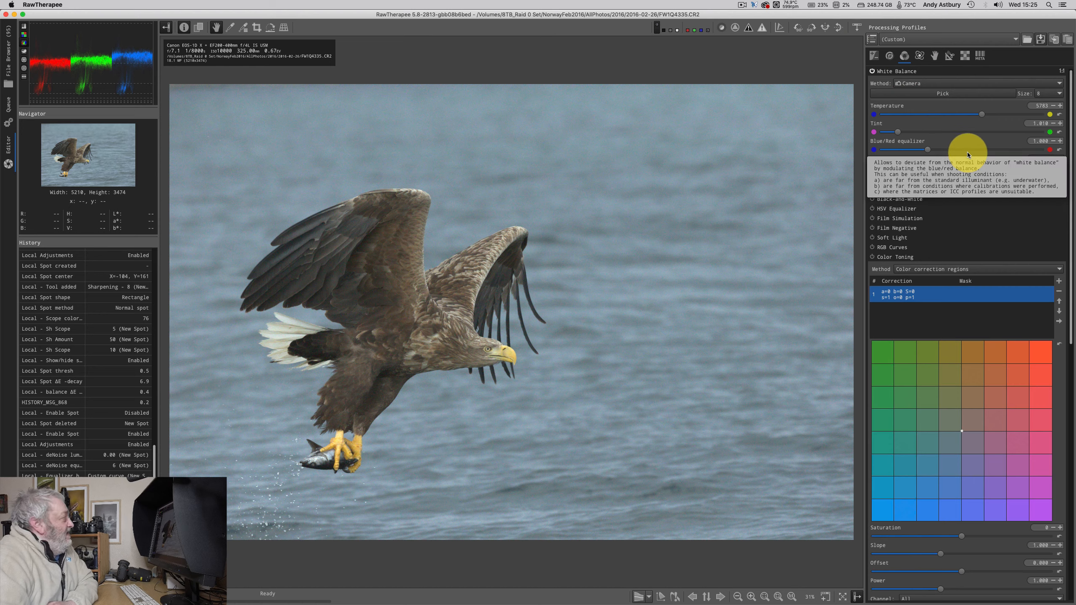
{"action": "left_click_drag", "start_coordinate": [928, 150], "coordinate": [935, 149]}
{"action": "left_click", "coordinate": [937, 149]}
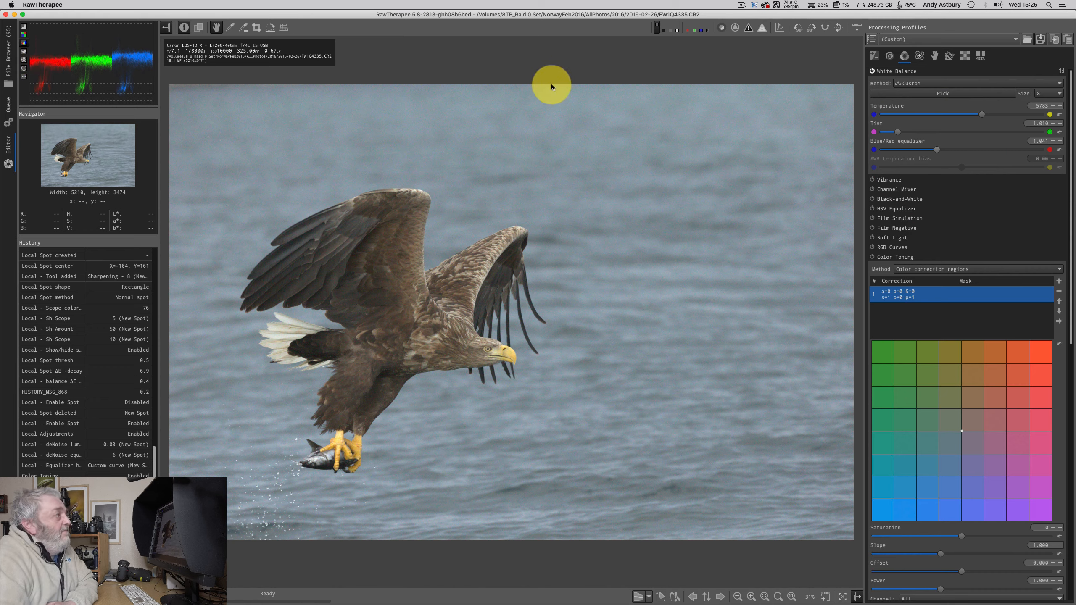
{"action": "left_click", "coordinate": [950, 148]}
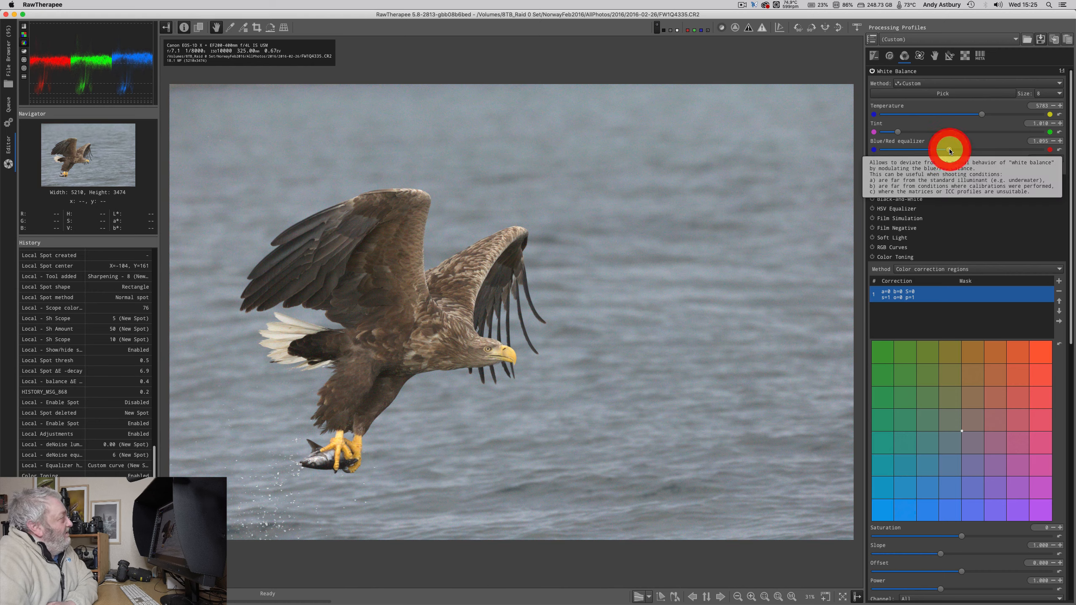
{"action": "left_click_drag", "start_coordinate": [950, 149], "coordinate": [954, 149]}
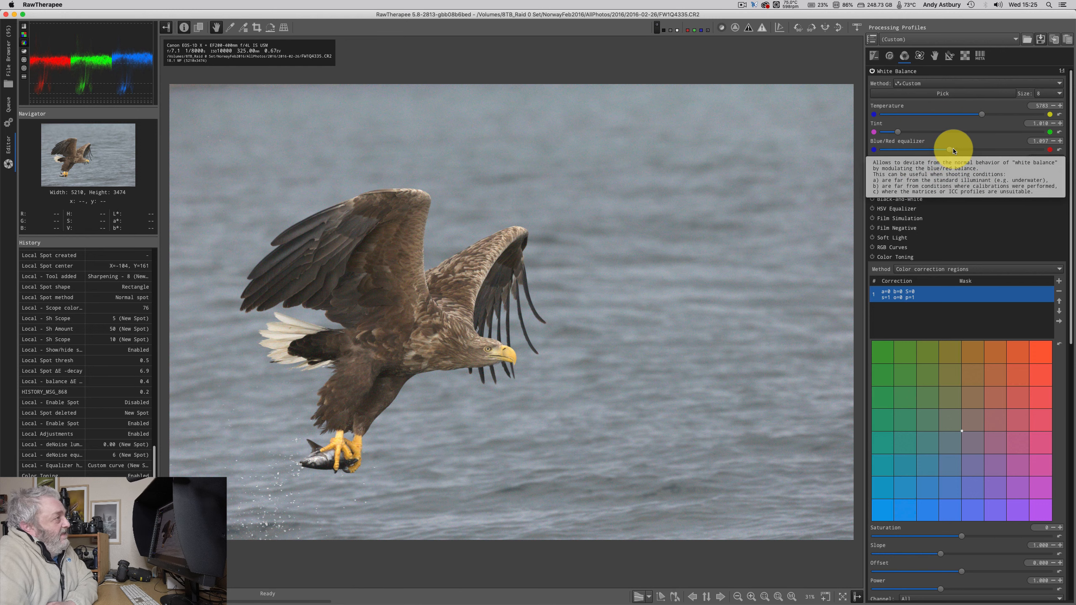
{"action": "left_click", "coordinate": [956, 149]}
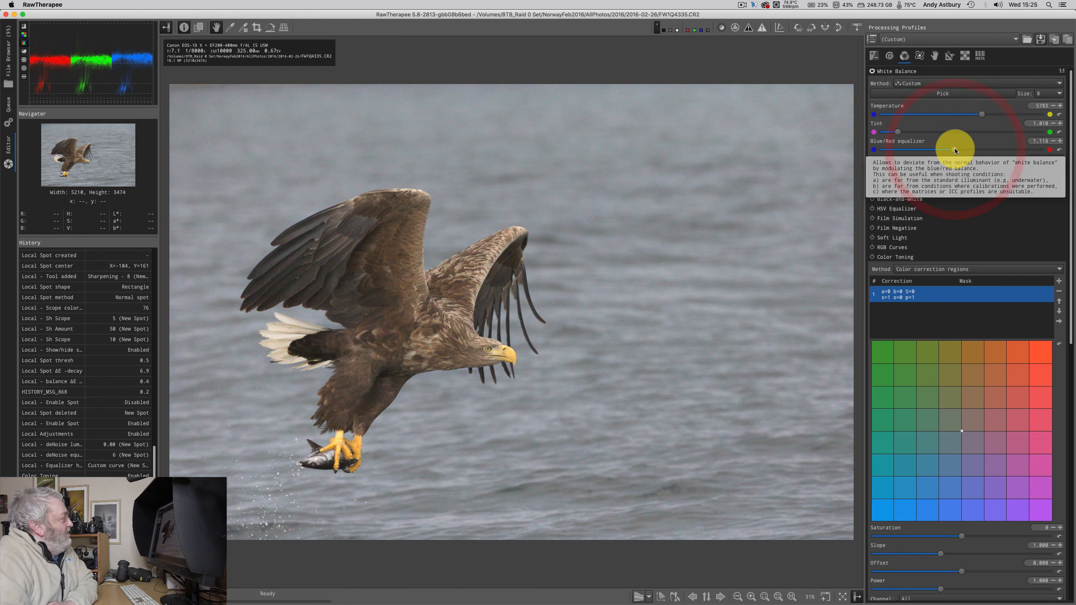
{"action": "left_click_drag", "start_coordinate": [956, 149], "coordinate": [961, 149]}
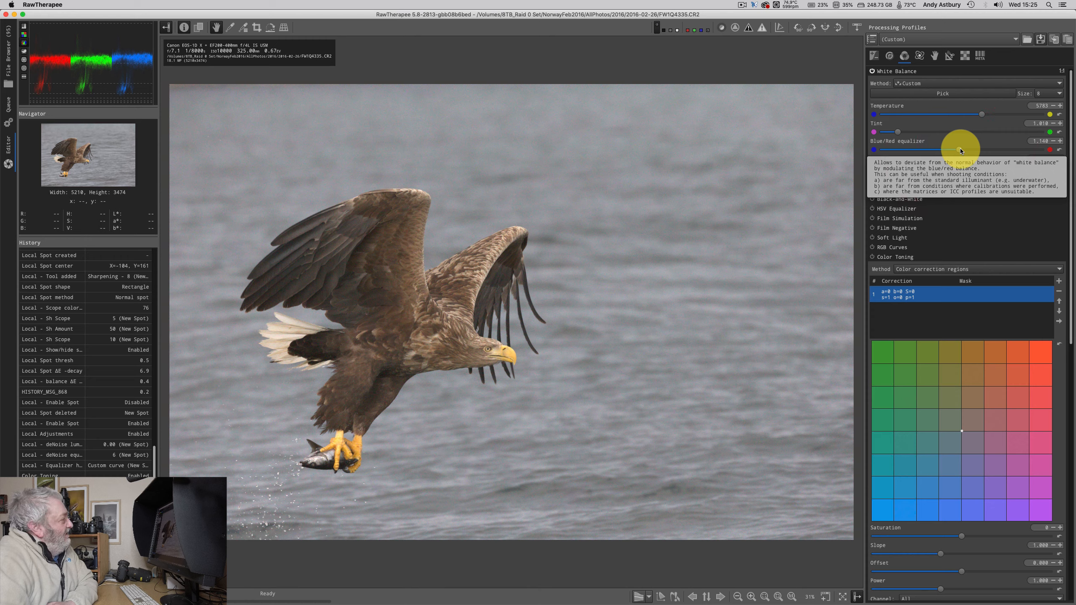
{"action": "left_click_drag", "start_coordinate": [960, 148], "coordinate": [964, 149]}
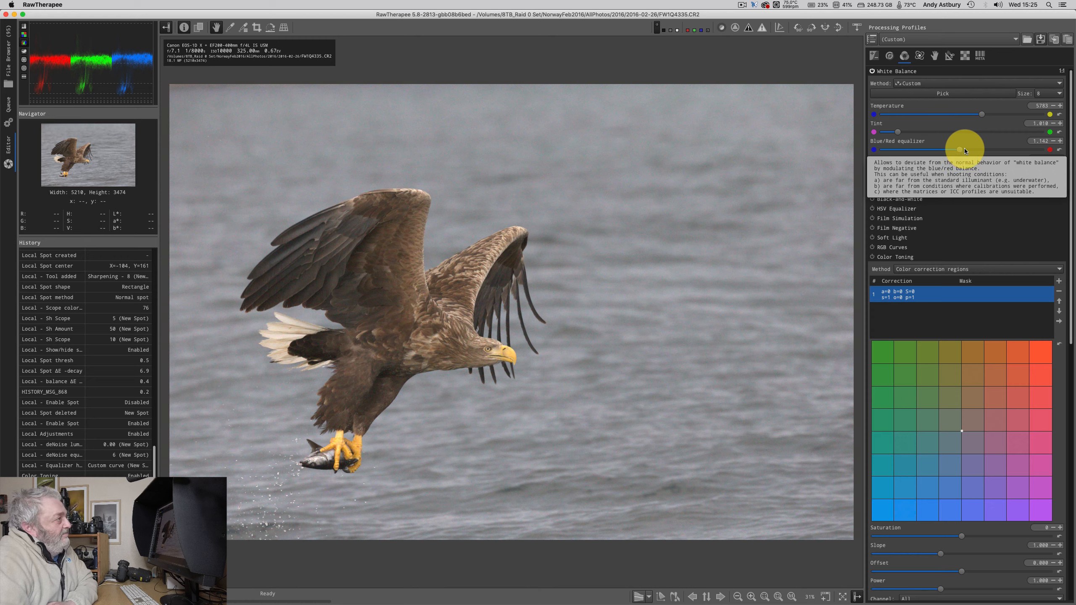
{"action": "left_click", "coordinate": [965, 149]}
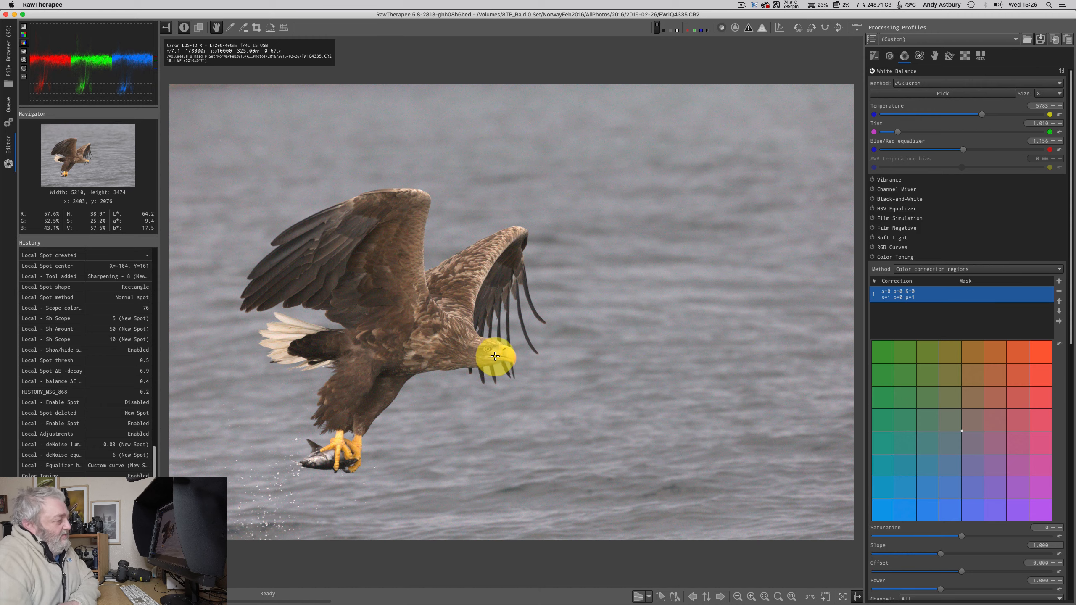
Step: View the eagle's head at 100%, enable Color Toning, and show the correction region's mask with its hue curve selected
{"action": "left_click", "coordinate": [791, 598]}
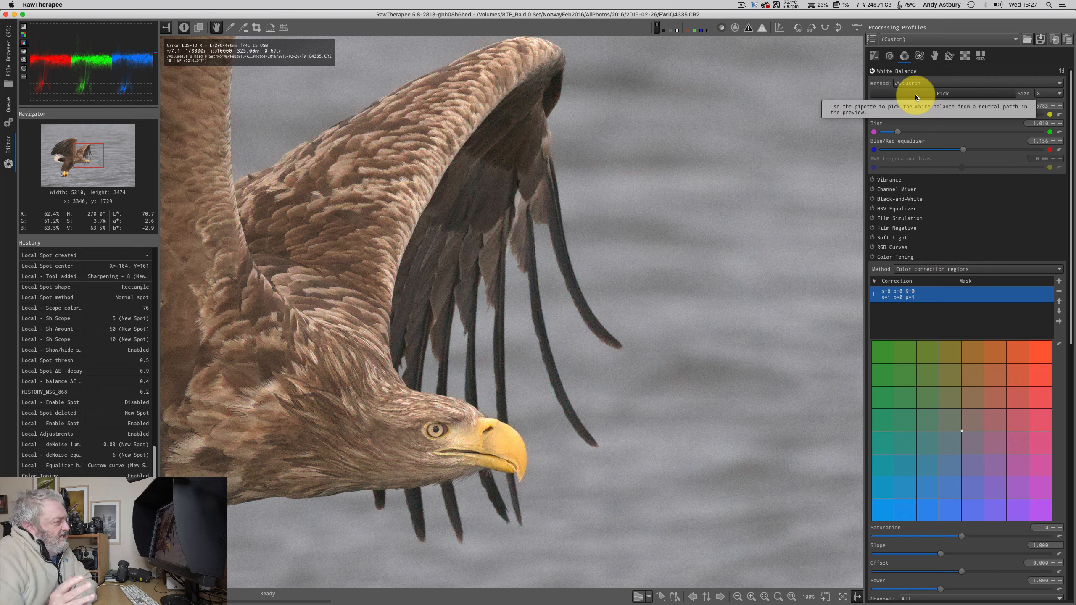
{"action": "left_click", "coordinate": [873, 258]}
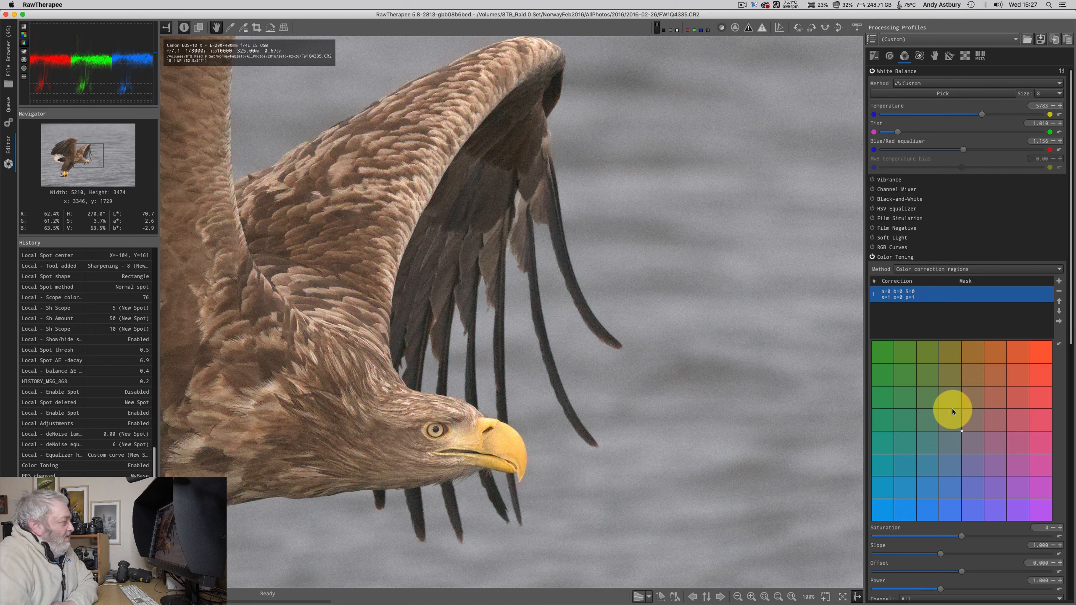
{"action": "scroll", "coordinate": [952, 409], "scroll_direction": "down", "scroll_amount": 5}
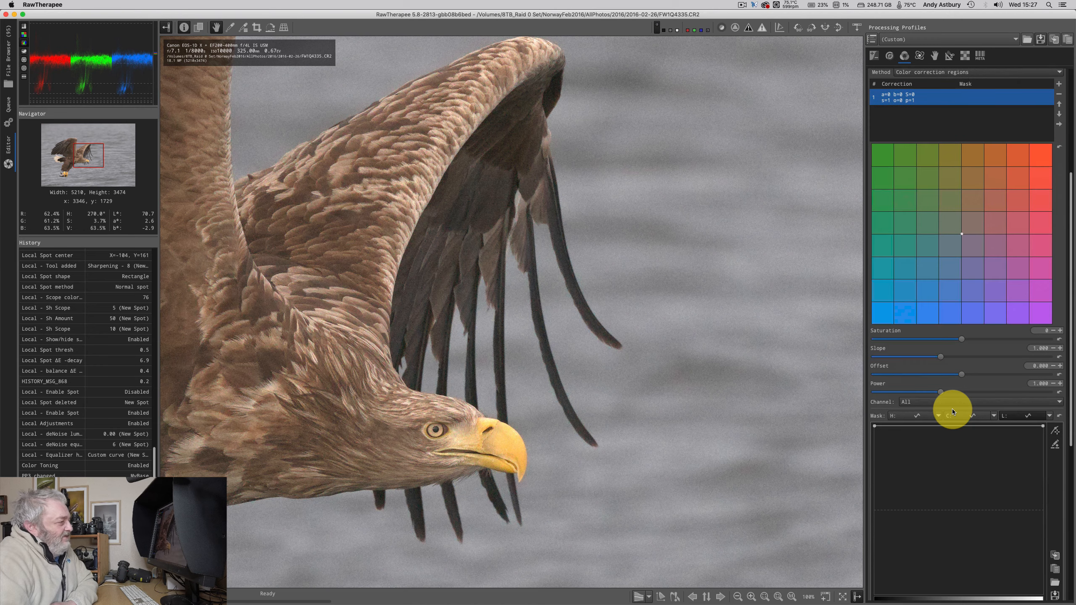
{"action": "scroll", "coordinate": [952, 409], "scroll_direction": "down", "scroll_amount": 4}
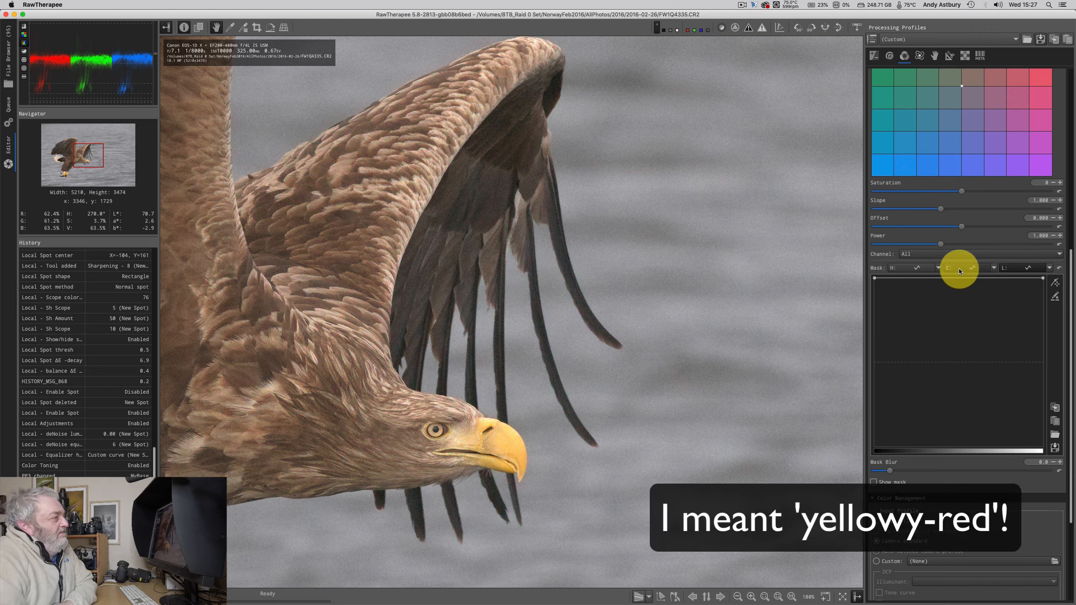
{"action": "left_click", "coordinate": [918, 268]}
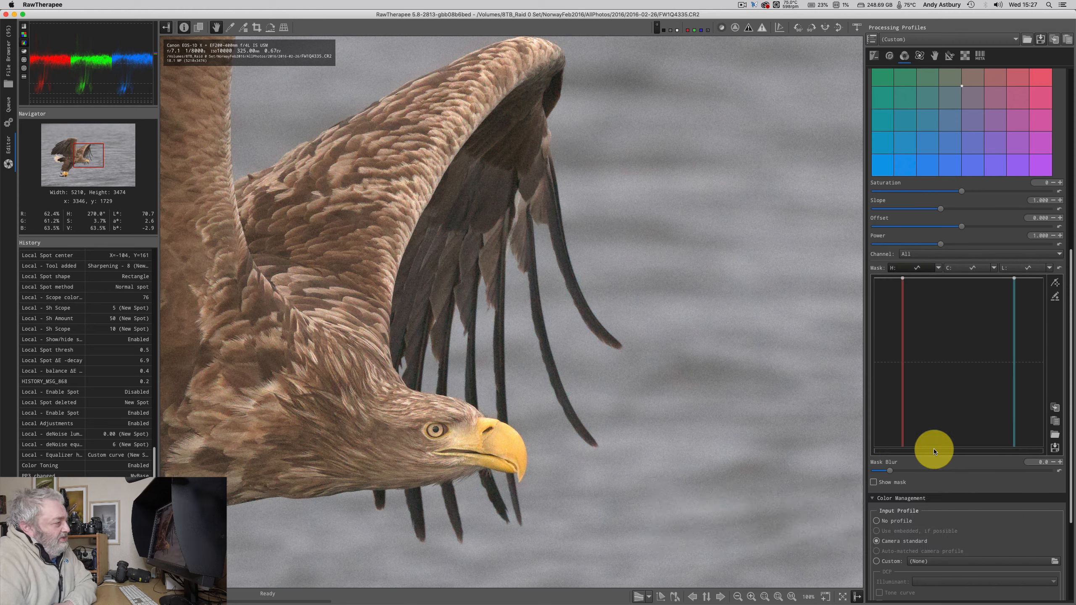
{"action": "left_click", "coordinate": [875, 482]}
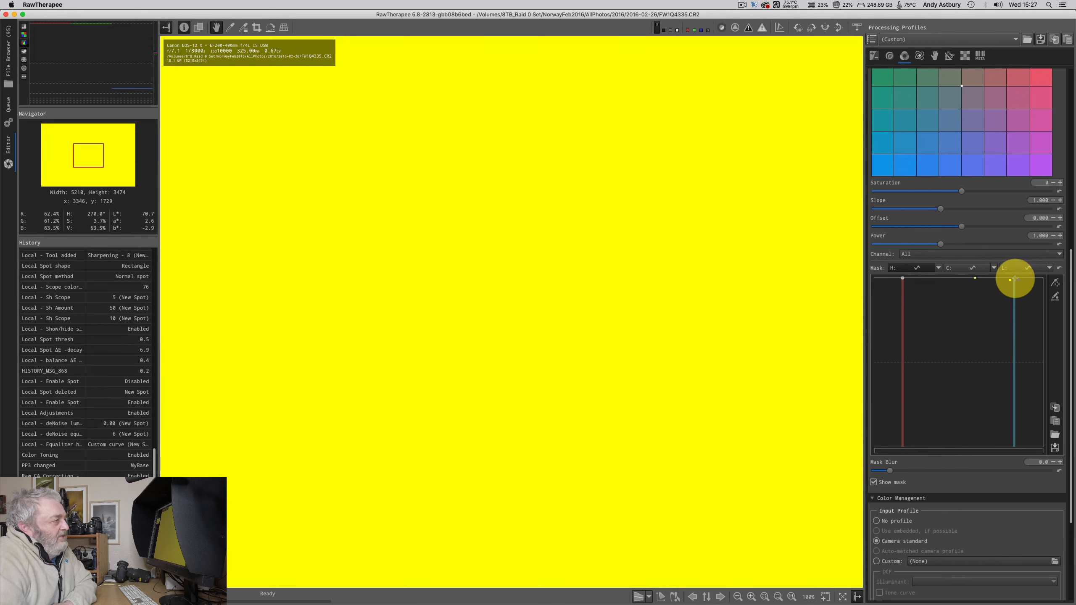
Step: Try lowering the cyan-blue point of the hue mask curve and the low-chroma point of the chromaticity mask curve, resetting each
{"action": "mouse_move", "coordinate": [1014, 279]}
{"action": "left_mouse_down"}
{"action": "mouse_move", "coordinate": [1014, 440]}
{"action": "mouse_move", "coordinate": [976, 444]}
{"action": "mouse_move", "coordinate": [1018, 444]}
{"action": "left_mouse_up"}
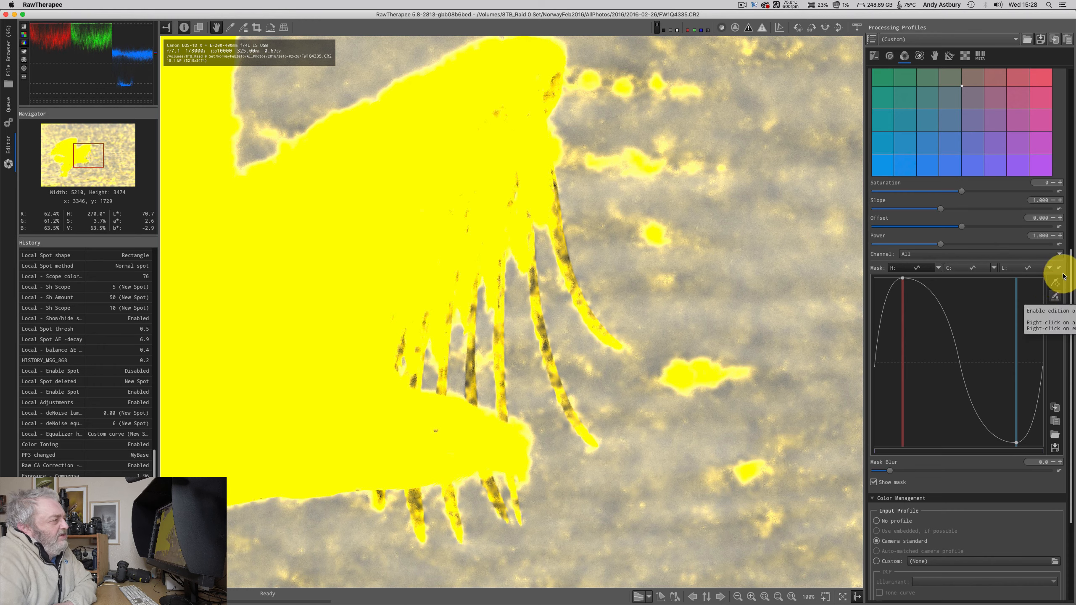
{"action": "left_click", "coordinate": [1060, 267]}
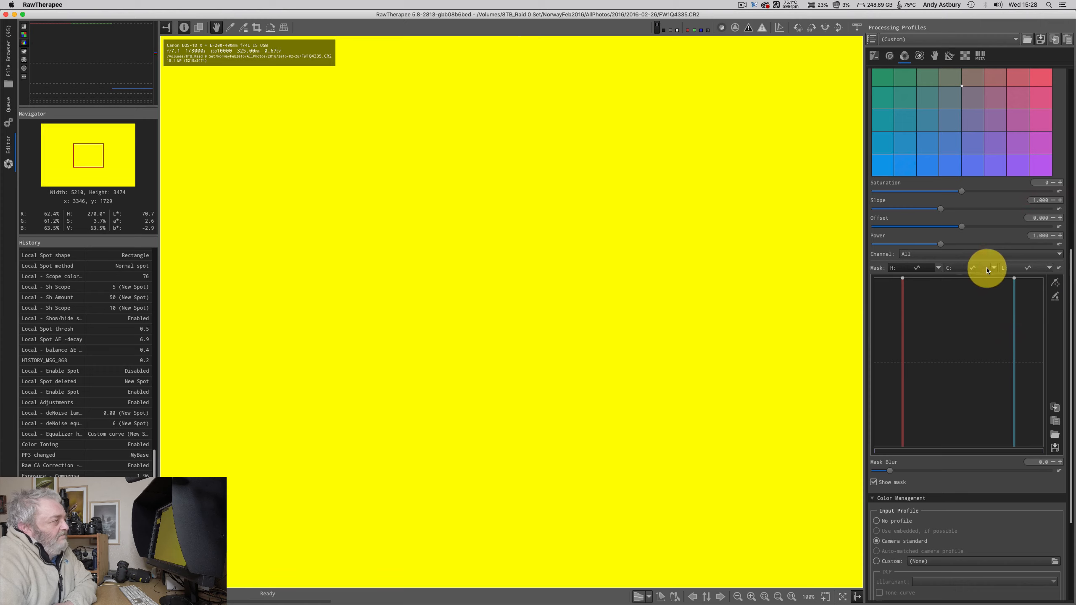
{"action": "left_click", "coordinate": [994, 268]}
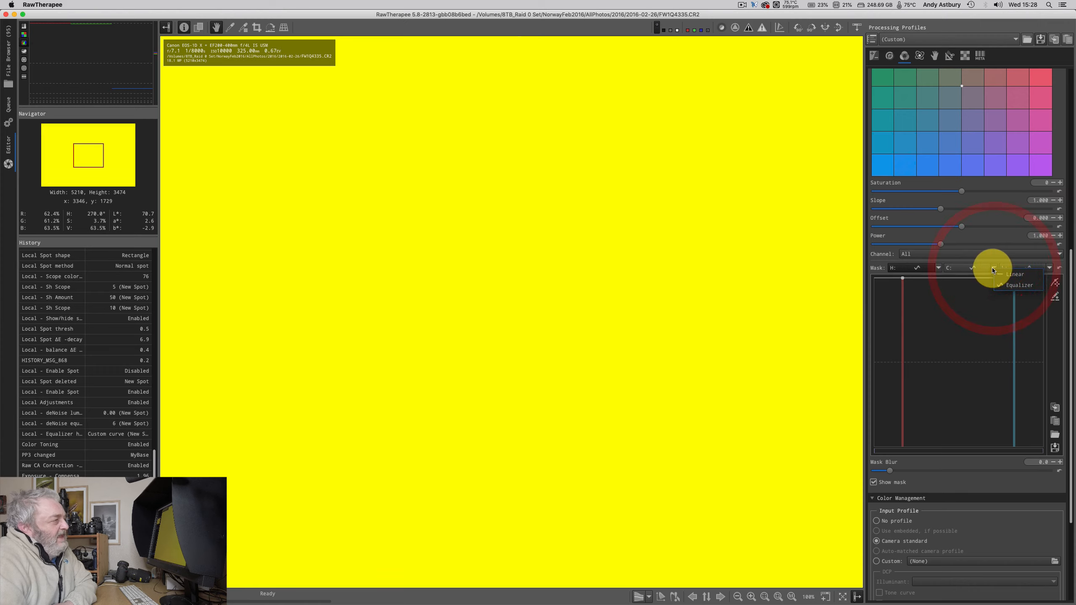
{"action": "left_click", "coordinate": [1010, 284]}
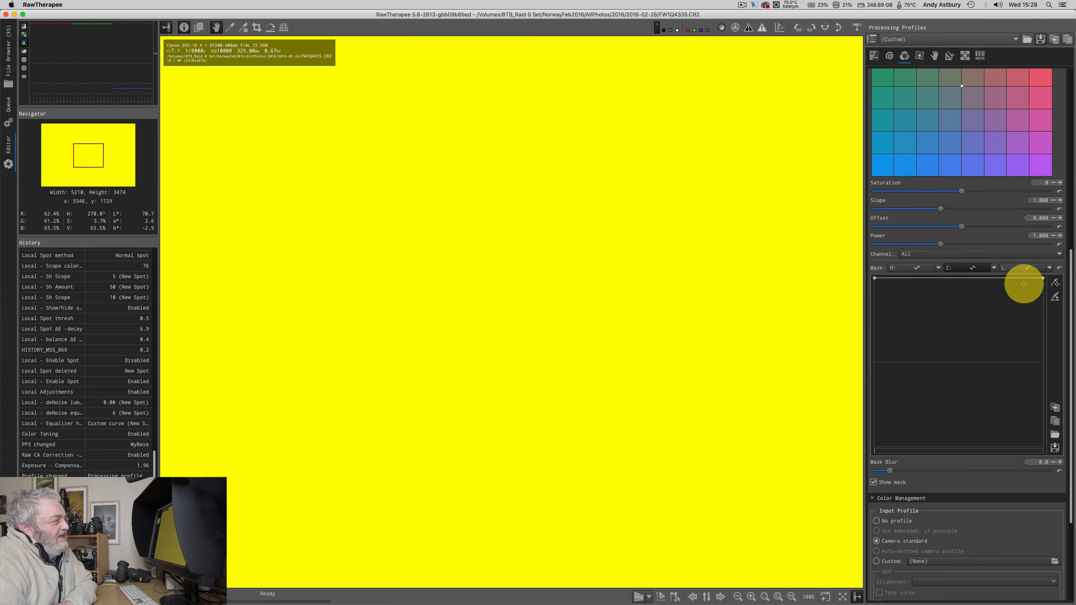
{"action": "left_click_drag", "start_coordinate": [1044, 279], "coordinate": [1024, 341]}
{"action": "left_click_drag", "start_coordinate": [1031, 269], "coordinate": [1057, 252]}
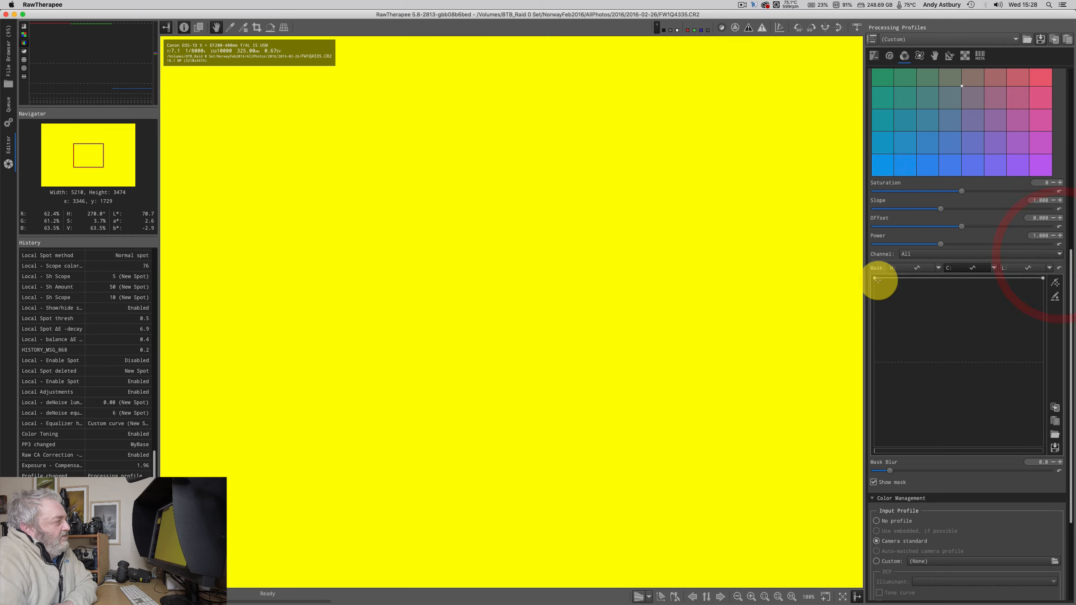
{"action": "left_click_drag", "start_coordinate": [877, 280], "coordinate": [881, 412]}
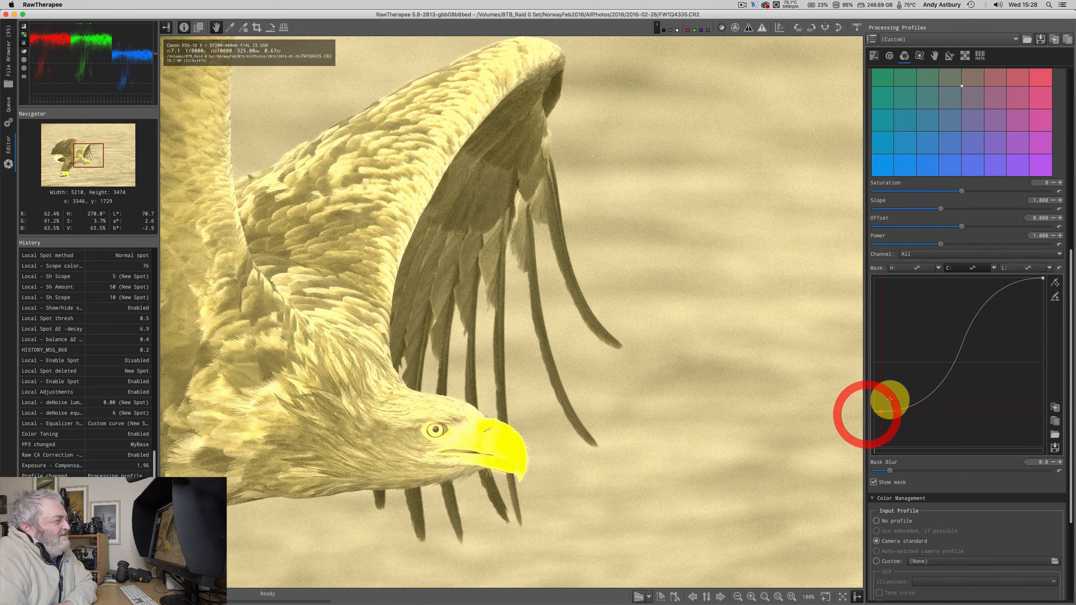
{"action": "left_click", "coordinate": [1060, 268]}
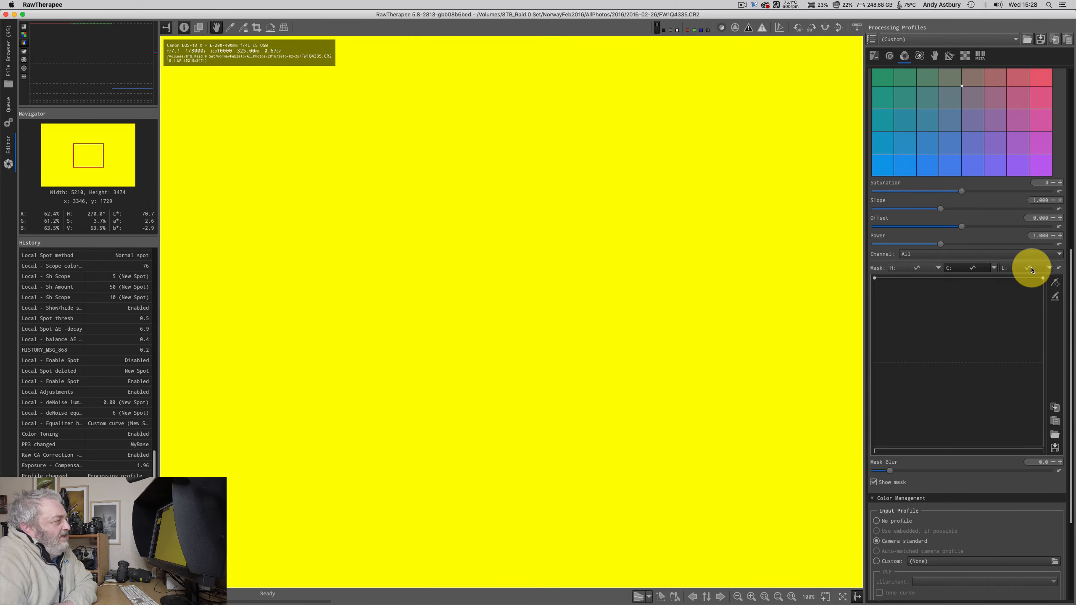
Step: Shape the hue mask curve with its raised red point moved to magenta and its other point lowered to the bottom at blue-violet
{"action": "left_click", "coordinate": [910, 267]}
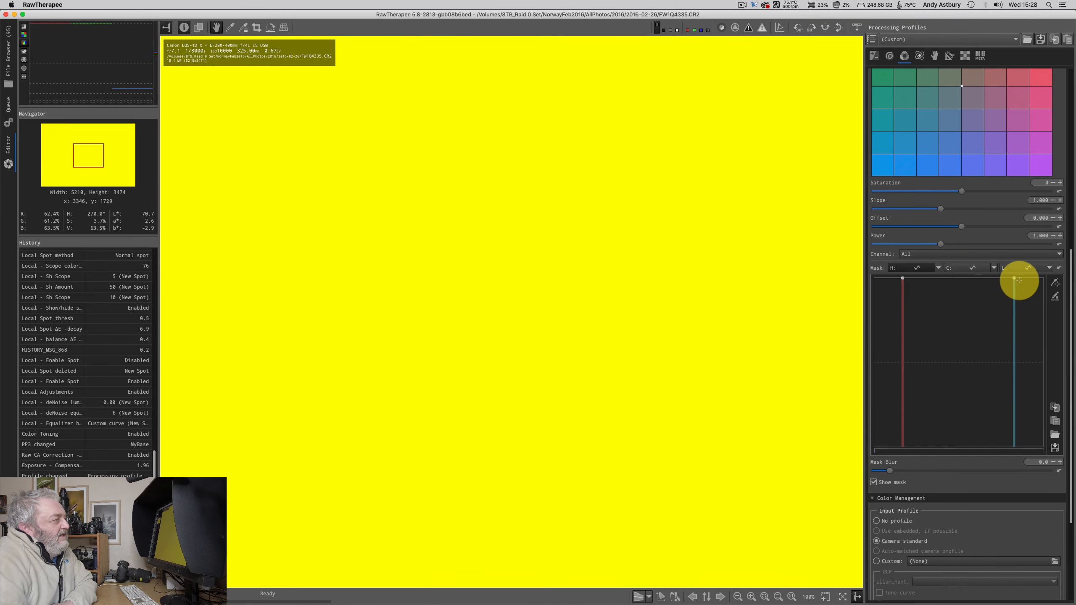
{"action": "left_click_drag", "start_coordinate": [1016, 279], "coordinate": [1022, 445]}
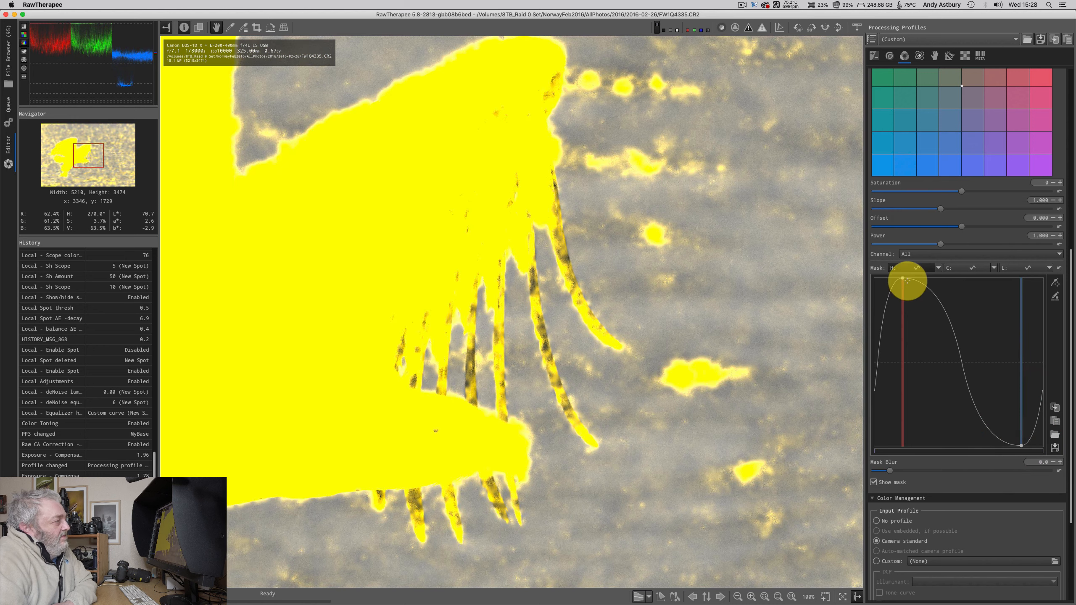
{"action": "left_click_drag", "start_coordinate": [904, 279], "coordinate": [886, 276]}
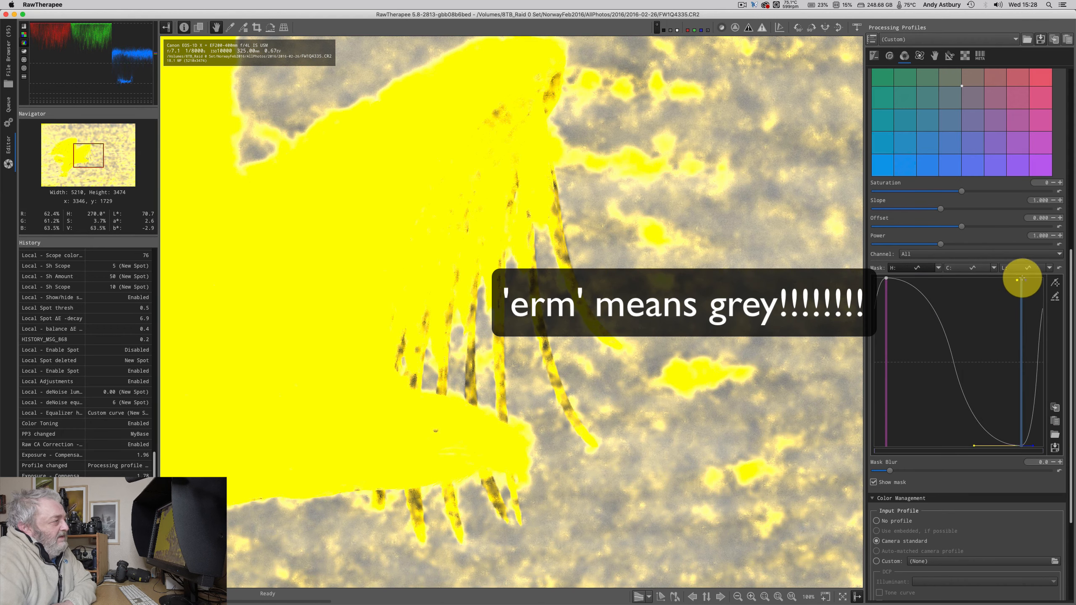
{"action": "left_click_drag", "start_coordinate": [1026, 281], "coordinate": [1039, 280]}
{"action": "left_click", "coordinate": [1038, 280]}
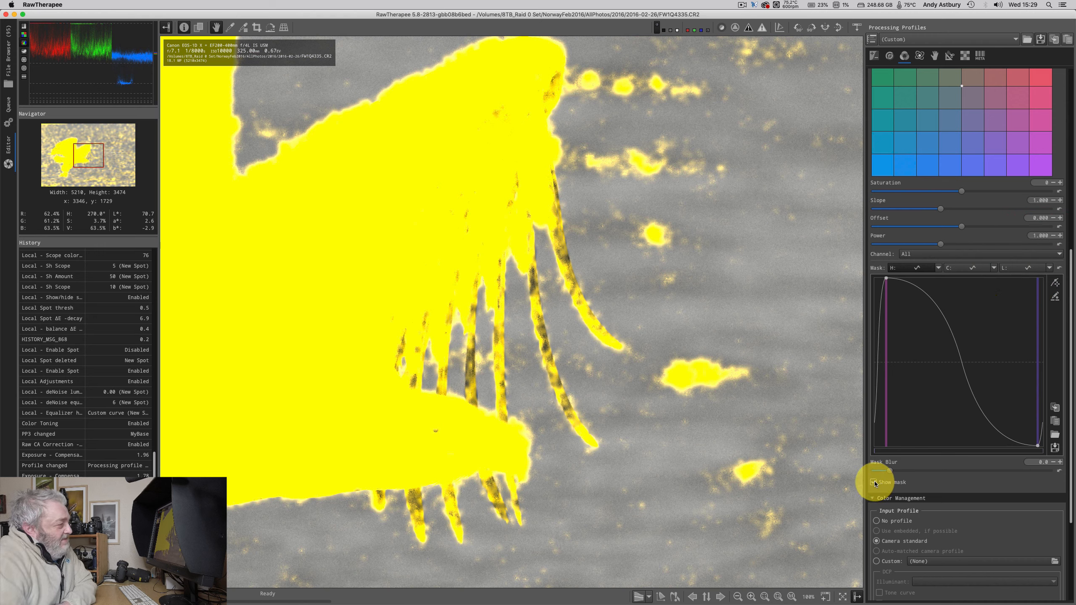
Step: Set the Color Toning mask blur to 3.3 and hide the mask preview
{"action": "left_click_drag", "start_coordinate": [890, 473], "coordinate": [909, 470]}
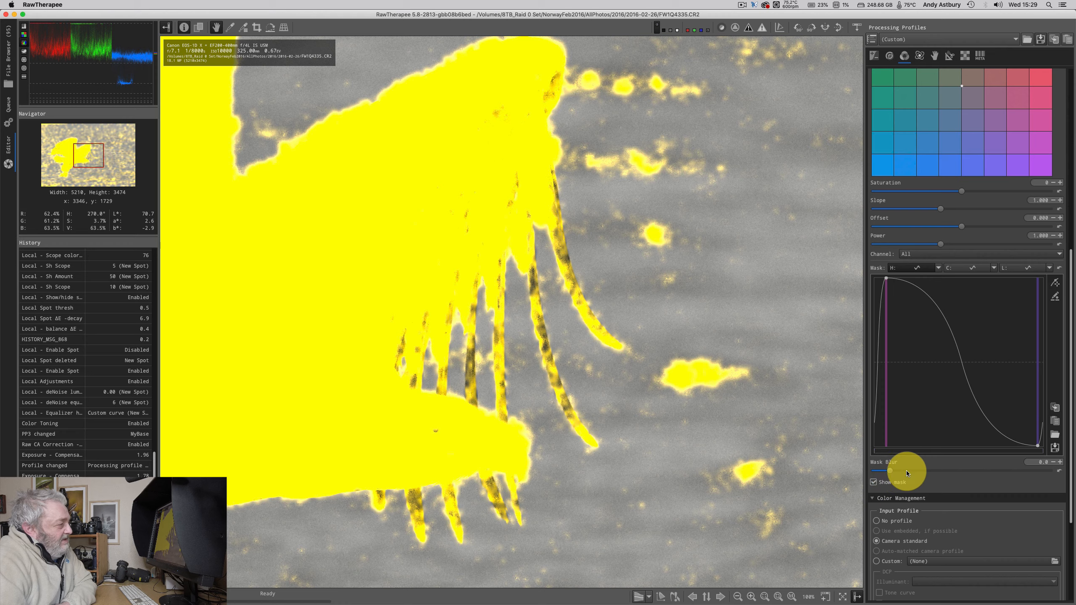
{"action": "left_click", "coordinate": [875, 483]}
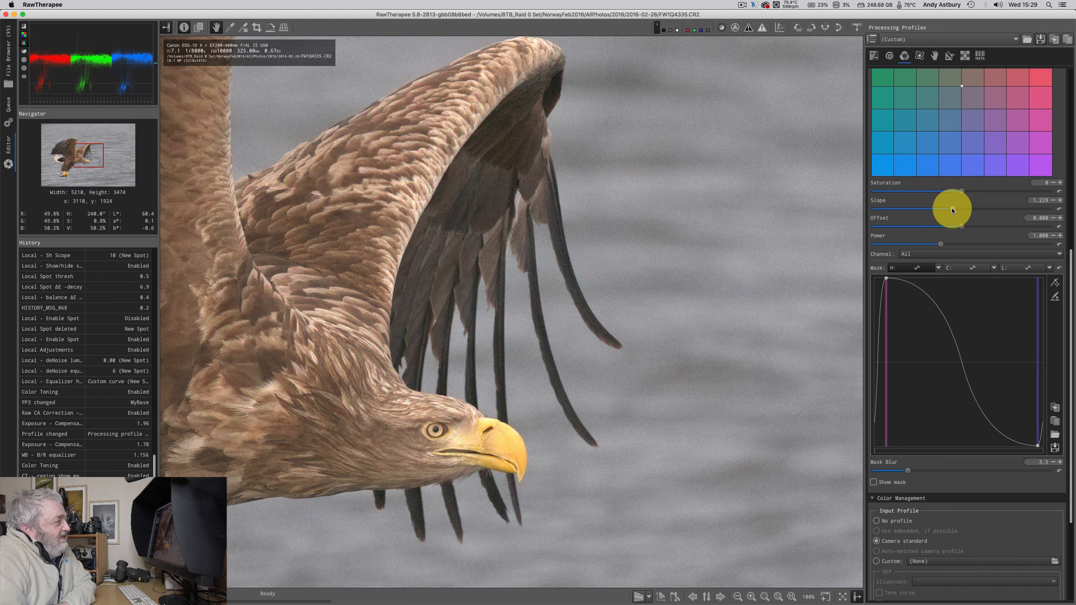
Step: Set the masked color correction region's slope to 1.229 and its offset to about -0.015
{"action": "left_click", "coordinate": [953, 210]}
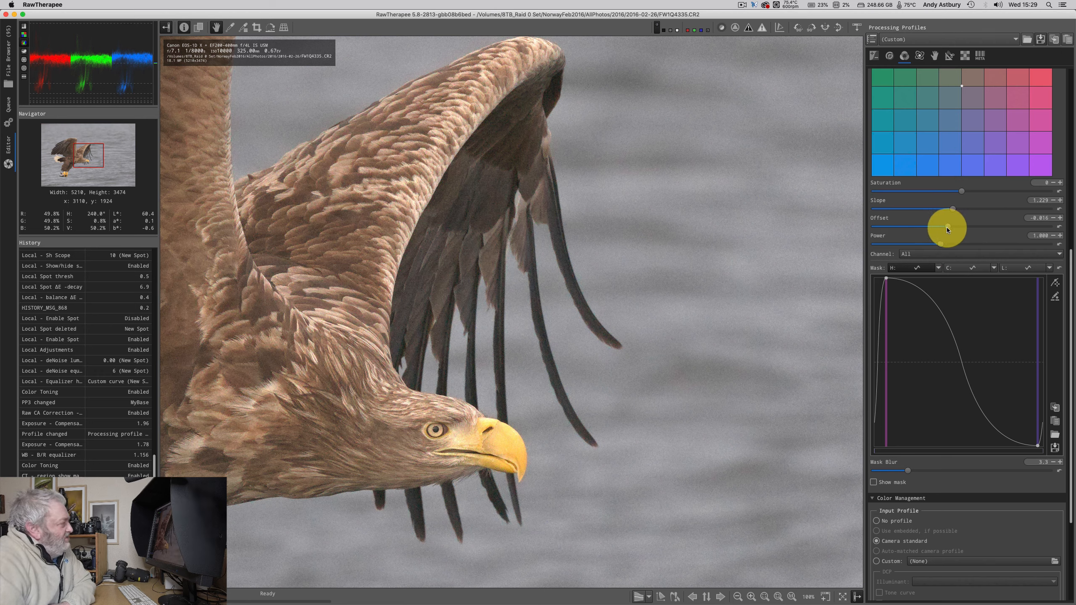
{"action": "left_click_drag", "start_coordinate": [941, 228], "coordinate": [942, 228]}
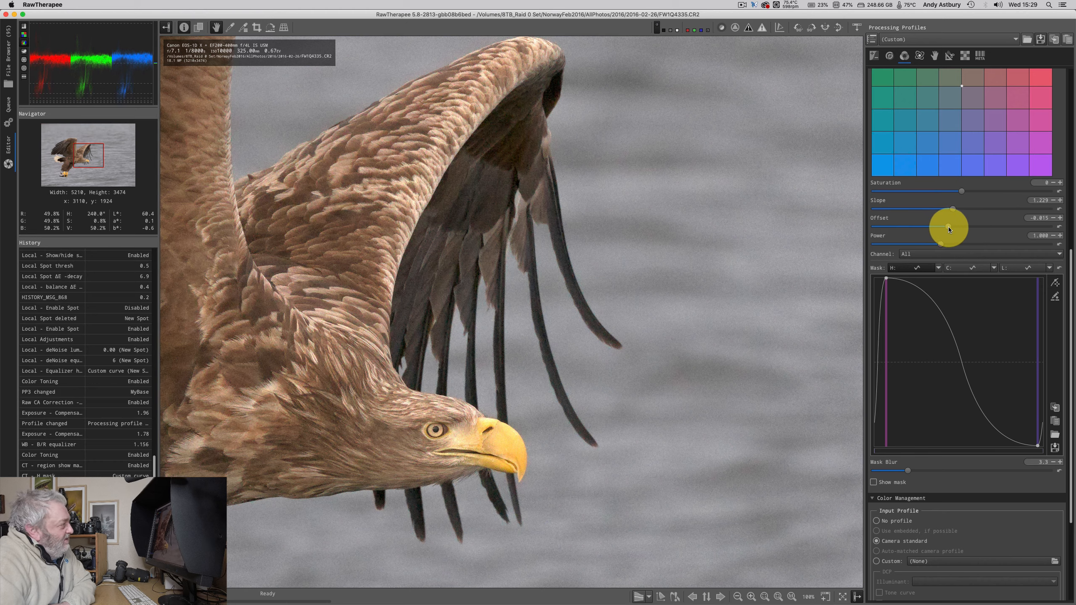
Step: Set the masked color correction region's offset to -0.017 and its power to 1.080
{"action": "left_click", "coordinate": [947, 226]}
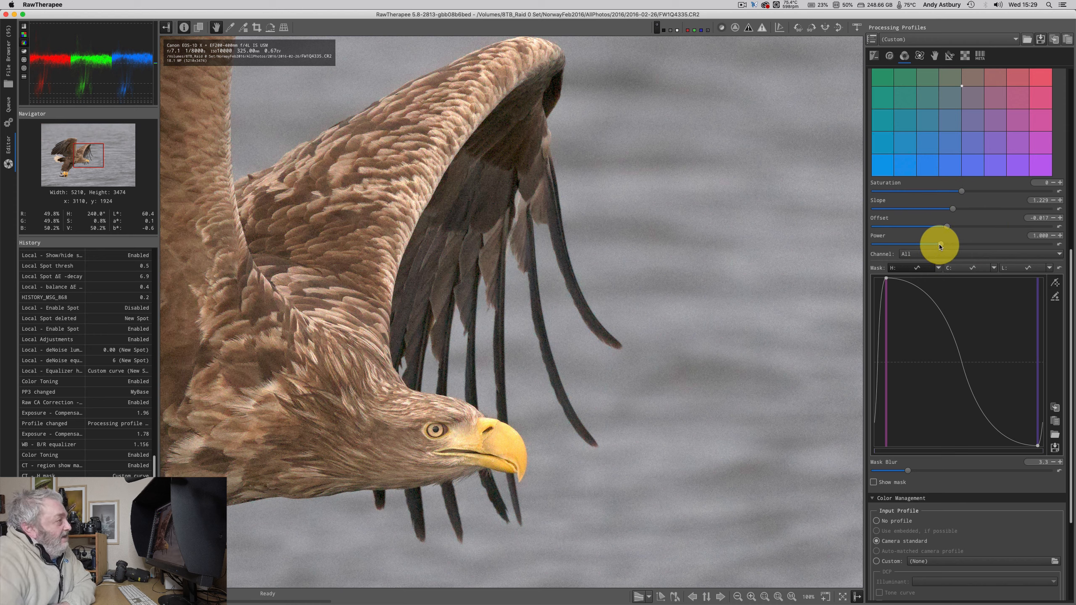
{"action": "left_click", "coordinate": [946, 244]}
{"action": "left_click_drag", "start_coordinate": [947, 246], "coordinate": [945, 245]}
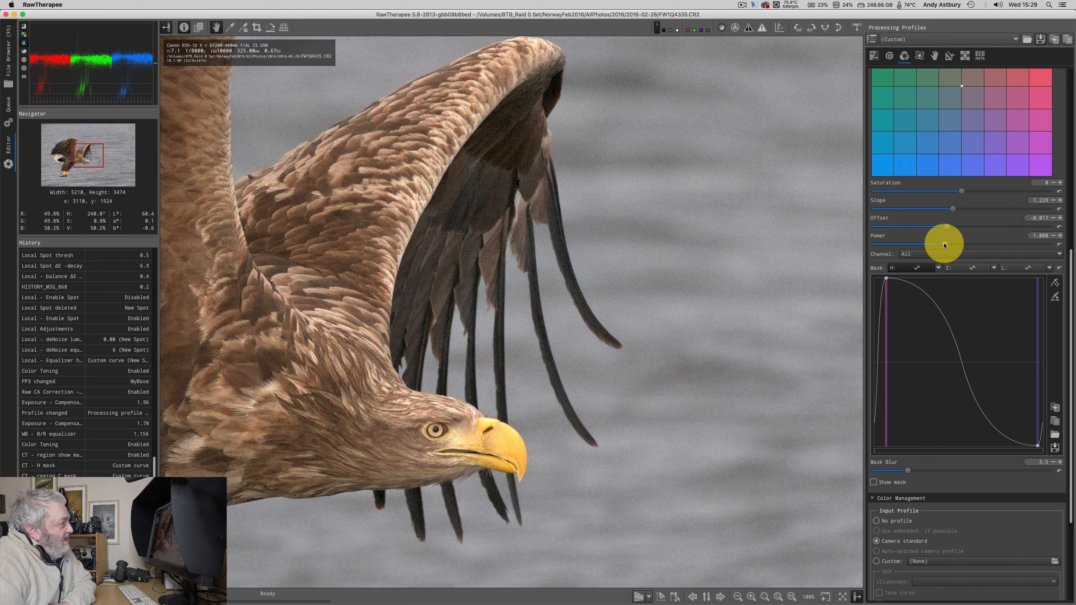
{"action": "left_click", "coordinate": [945, 245]}
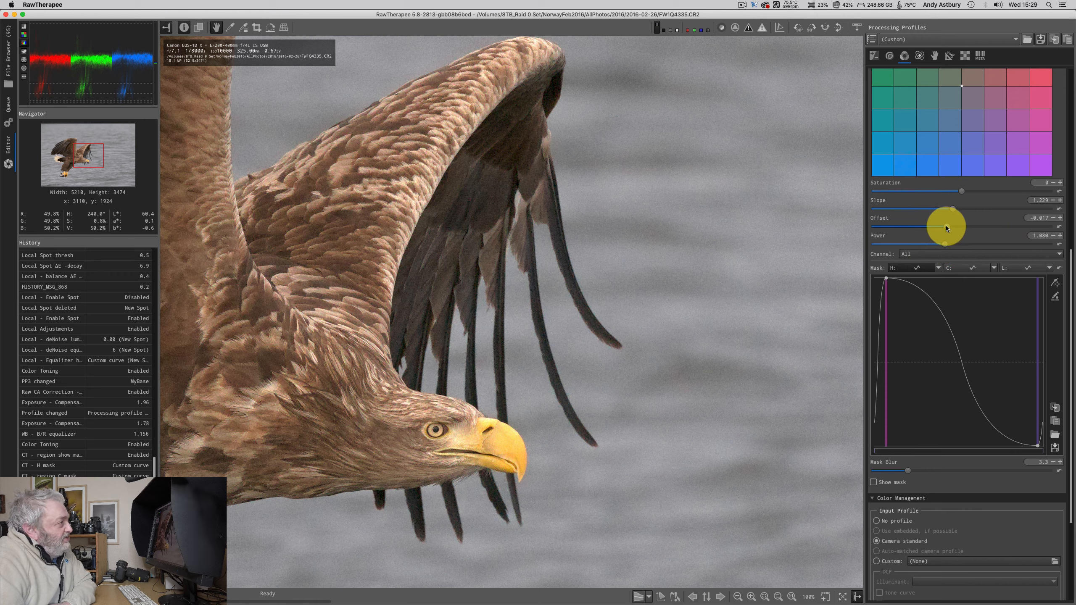
Step: Raise the masked color correction region's offset to -0.010 and set its saturation to -4
{"action": "left_click_drag", "start_coordinate": [949, 228], "coordinate": [950, 228]}
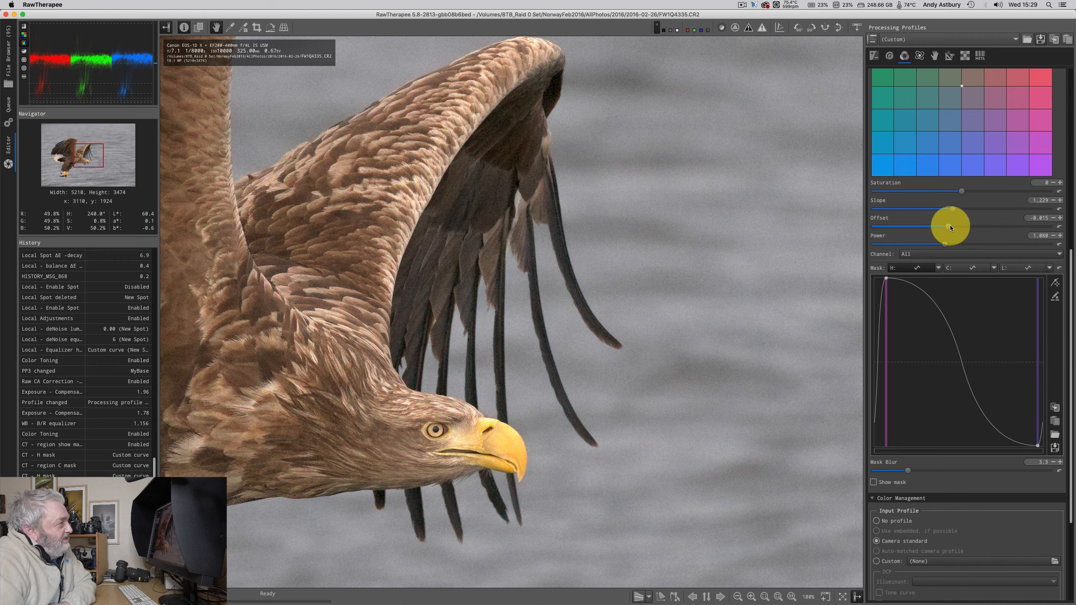
{"action": "left_click", "coordinate": [951, 225]}
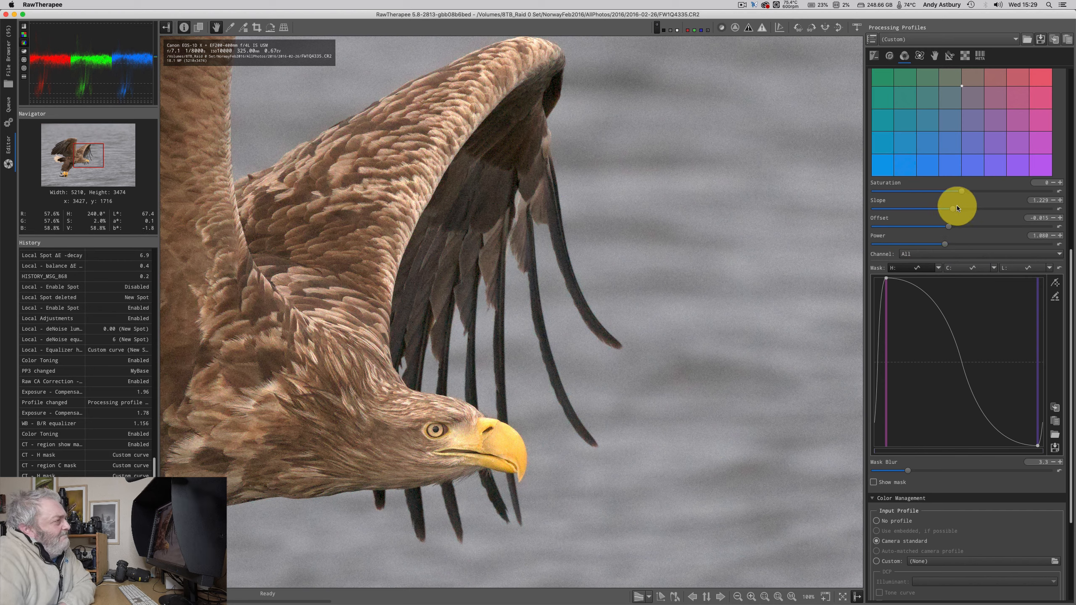
{"action": "left_click", "coordinate": [955, 229]}
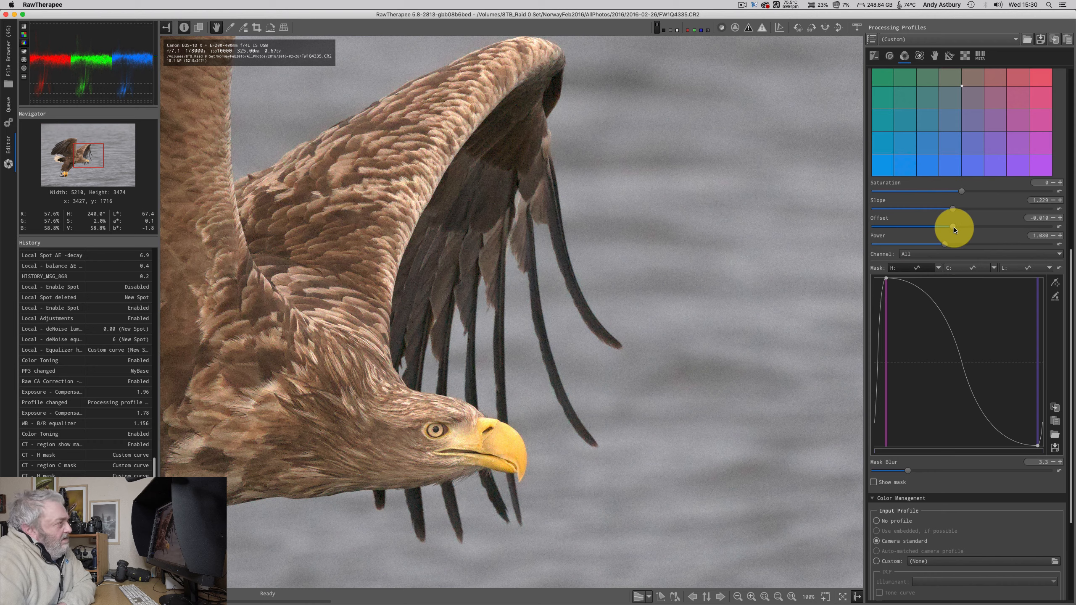
{"action": "left_click", "coordinate": [960, 191]}
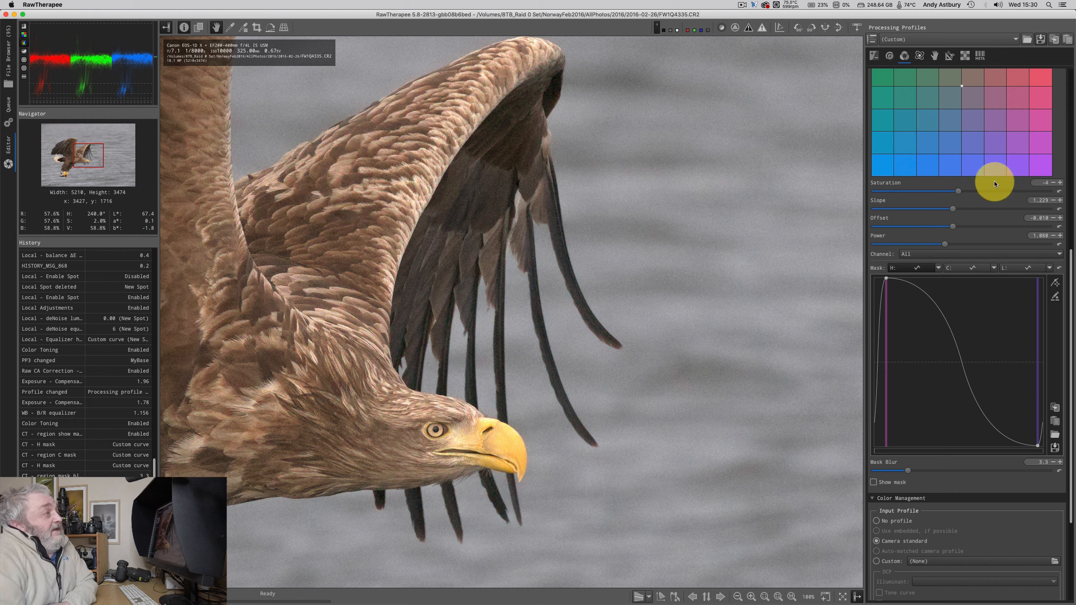
Step: Enable Local Adjustments and add a spot centered on the grey water beside the eagle's wing feathers
{"action": "left_click", "coordinate": [936, 57]}
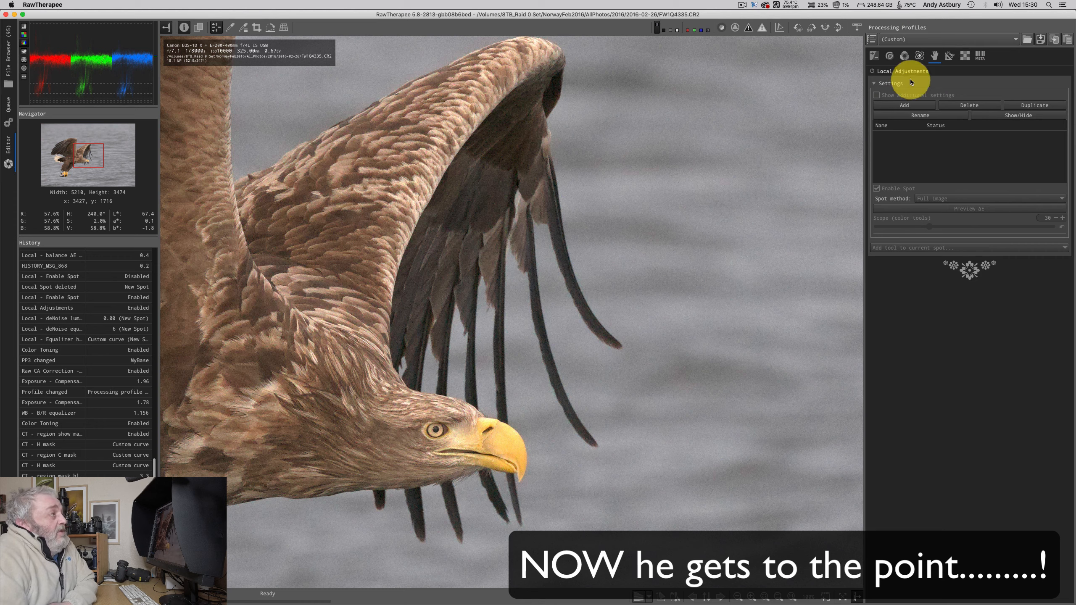
{"action": "left_click", "coordinate": [872, 70]}
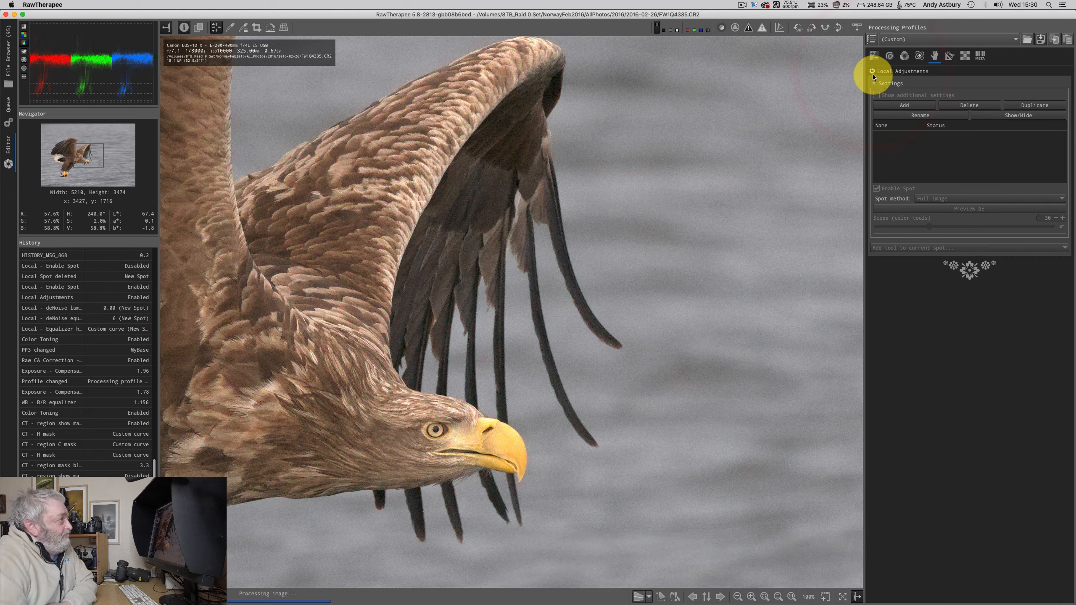
{"action": "left_click", "coordinate": [891, 105]}
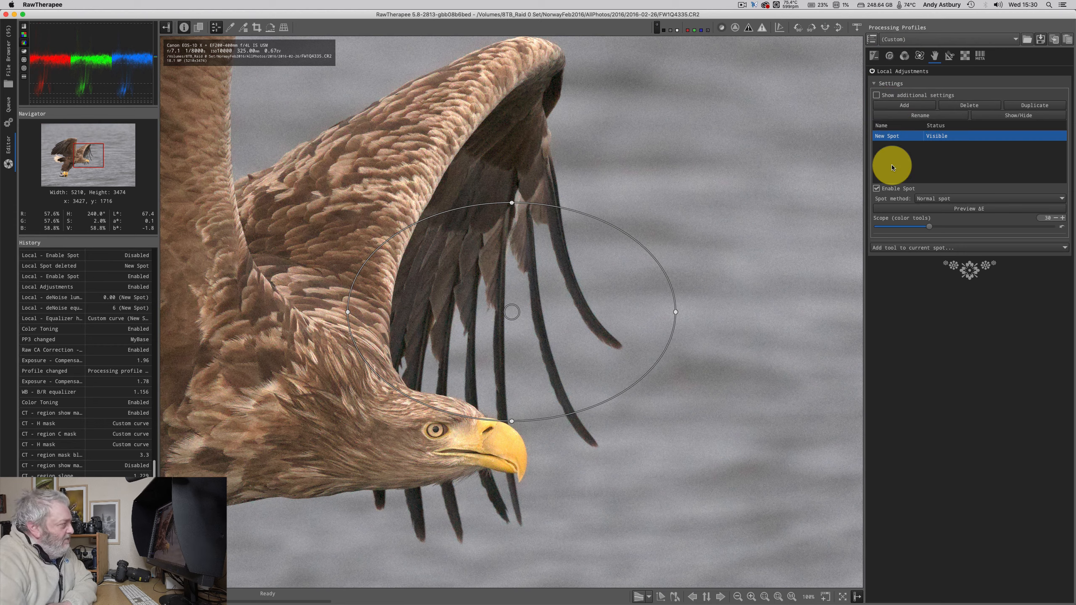
{"action": "left_click_drag", "start_coordinate": [512, 312], "coordinate": [712, 275]}
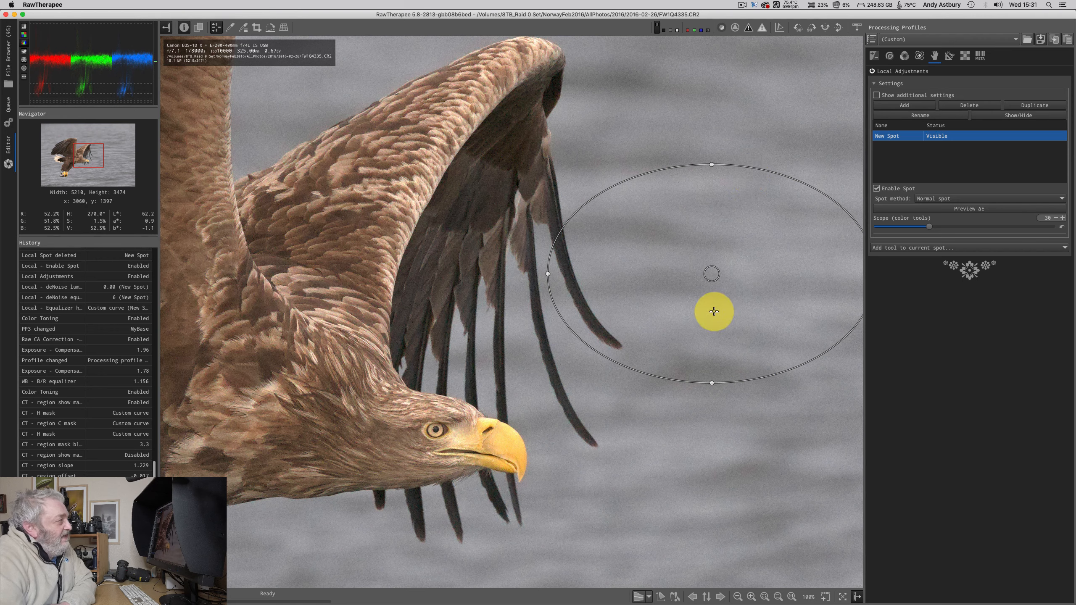
{"action": "left_click_drag", "start_coordinate": [711, 274], "coordinate": [666, 275]}
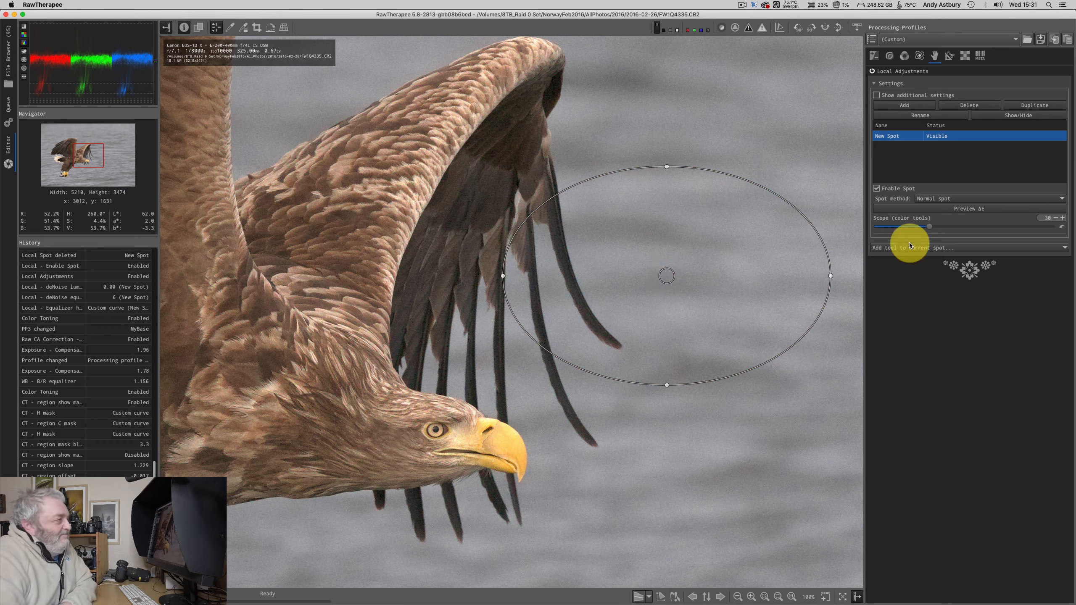
Step: Make the water spot a Full image spot with size 47, and recenter it on clean water nearer the wingtip feathers
{"action": "mouse_move", "coordinate": [934, 199]}
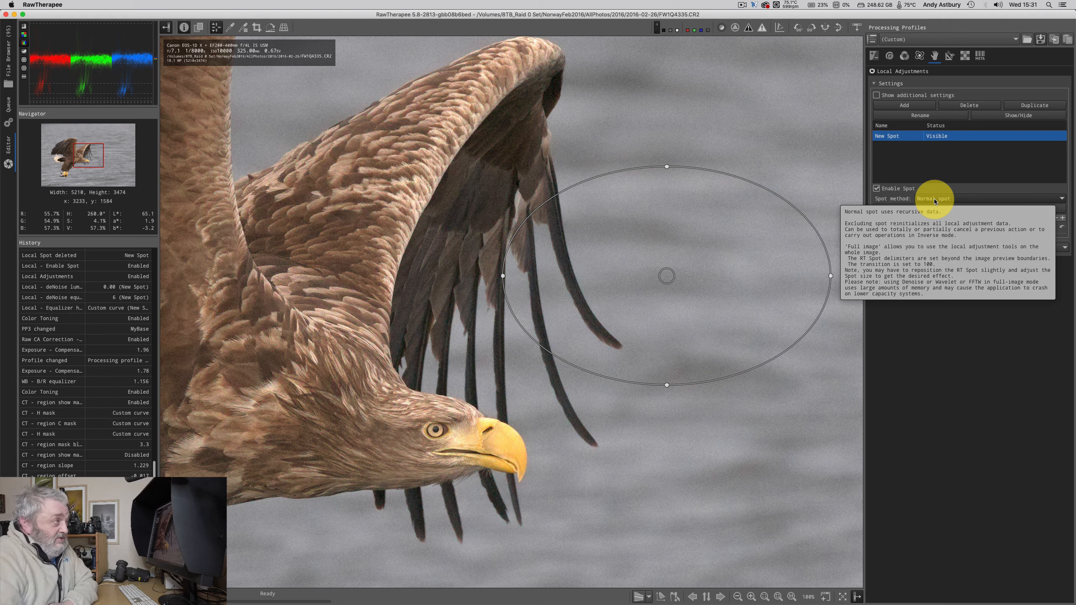
{"action": "left_click", "coordinate": [934, 199]}
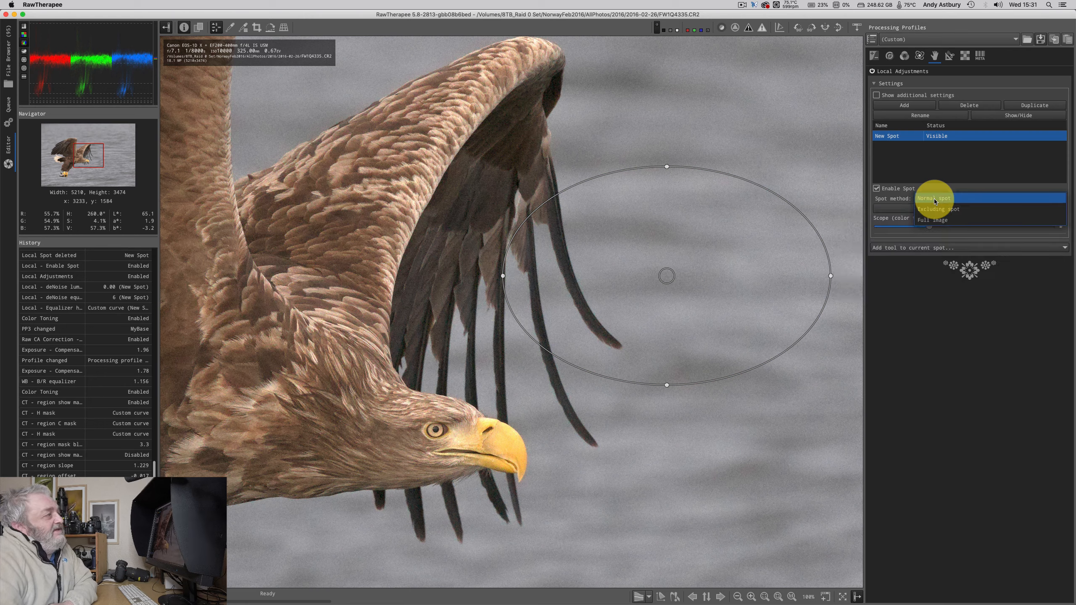
{"action": "left_click", "coordinate": [931, 220]}
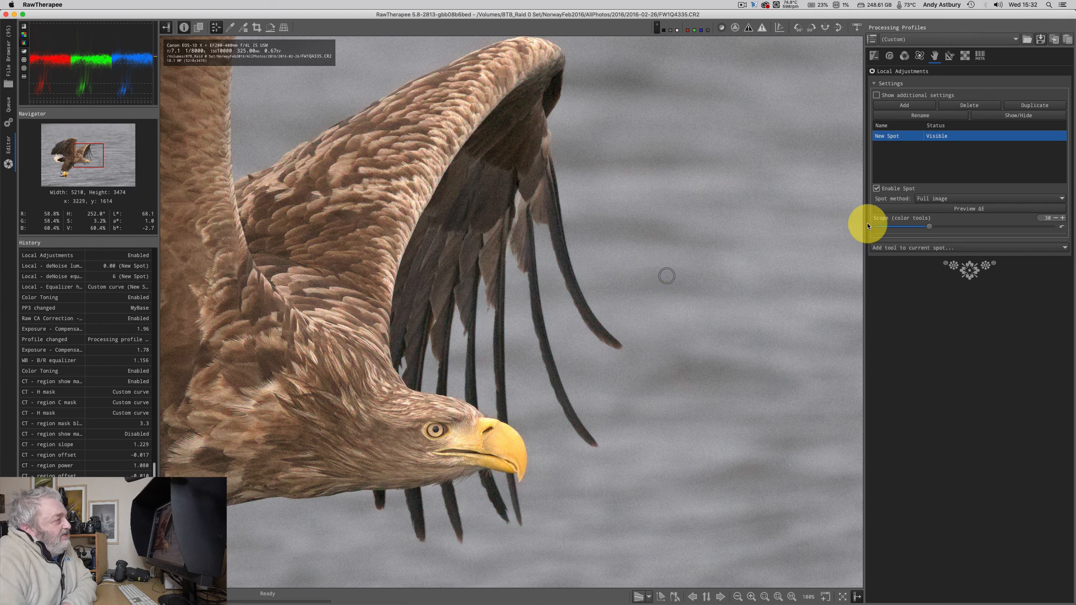
{"action": "left_click", "coordinate": [877, 94]}
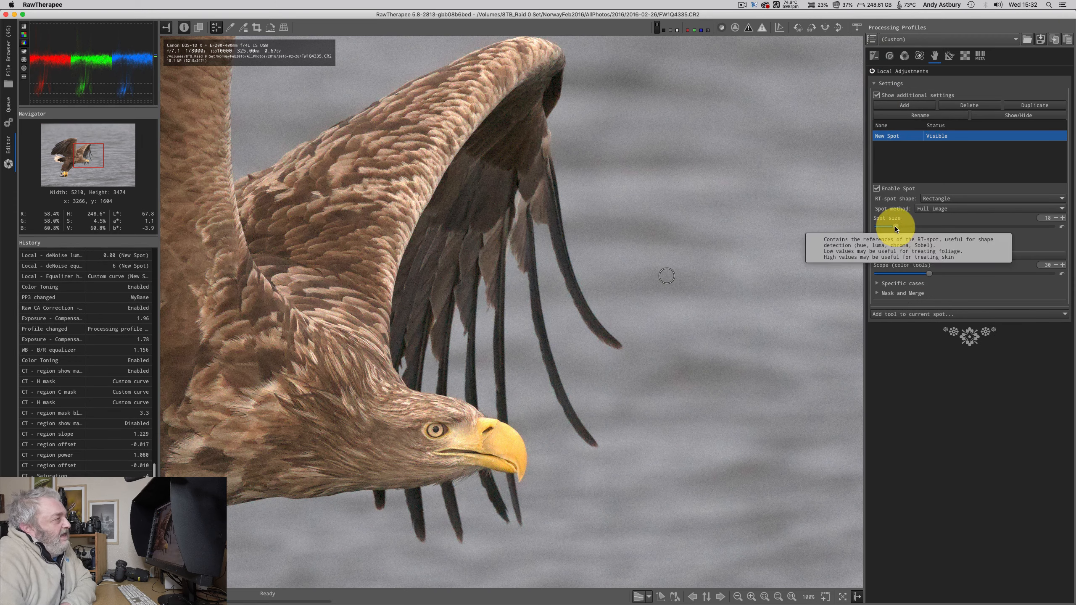
{"action": "left_click_drag", "start_coordinate": [896, 229], "coordinate": [931, 225]}
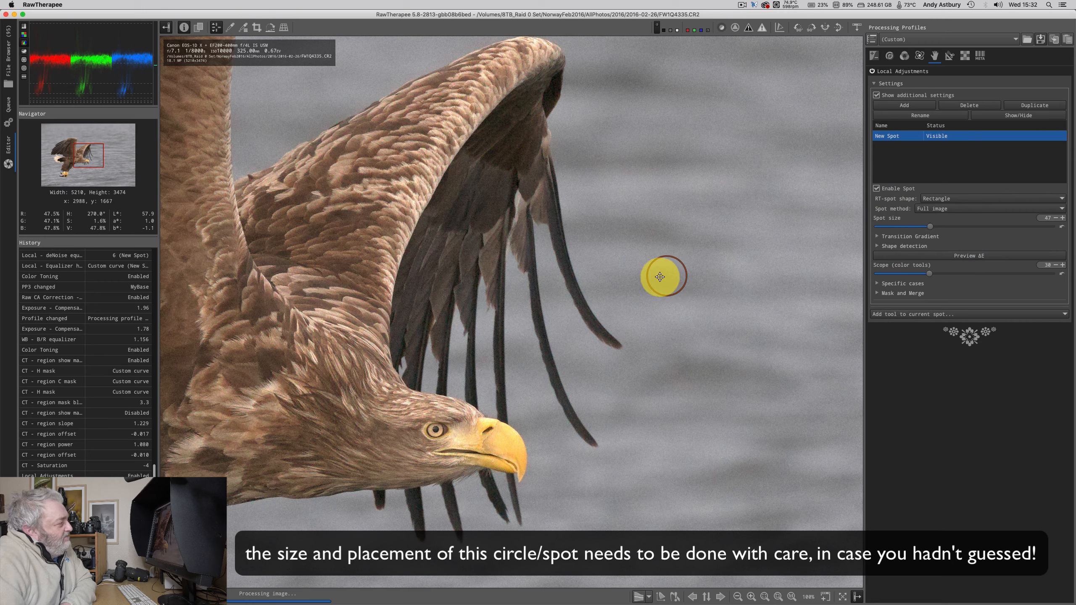
{"action": "left_click_drag", "start_coordinate": [660, 277], "coordinate": [644, 244]}
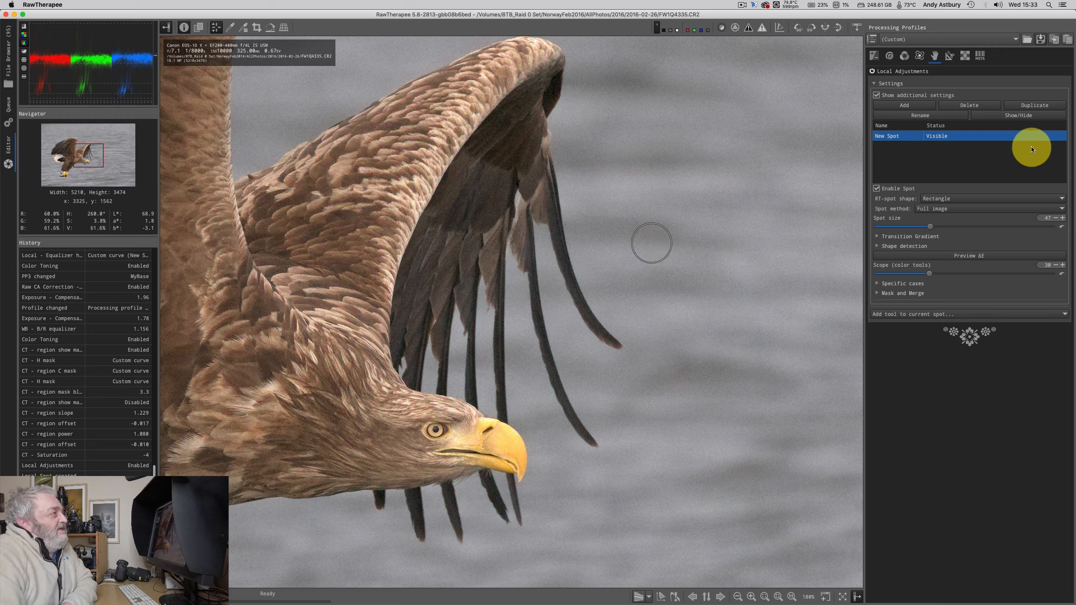
Step: Add the Blur/Grain & Denoise tool to the water spot and set its denoise mode to Conservative
{"action": "left_click", "coordinate": [902, 315]}
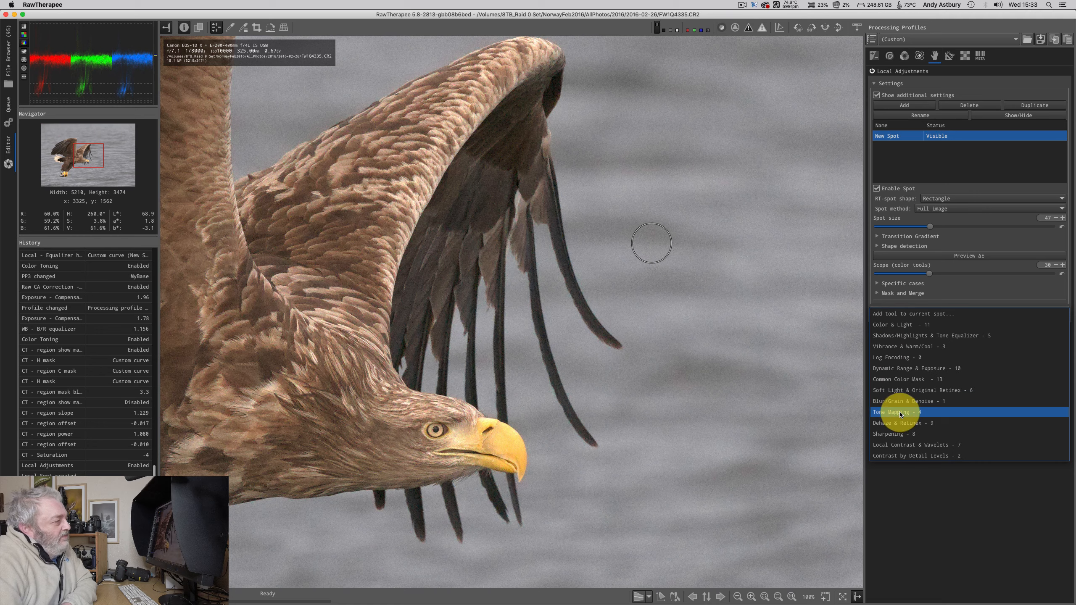
{"action": "left_click", "coordinate": [893, 401]}
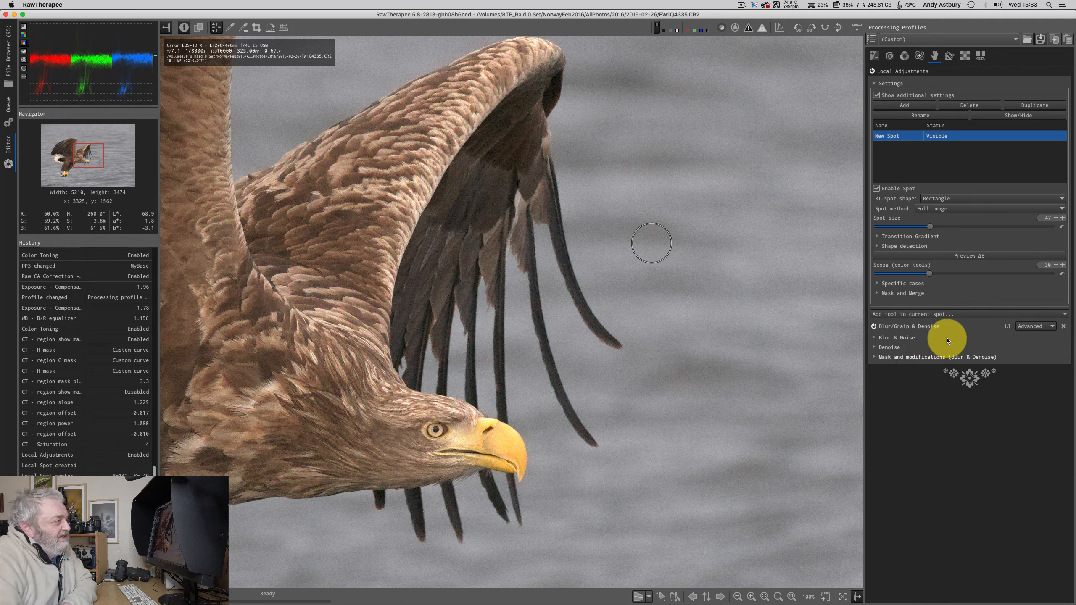
{"action": "left_click", "coordinate": [925, 313]}
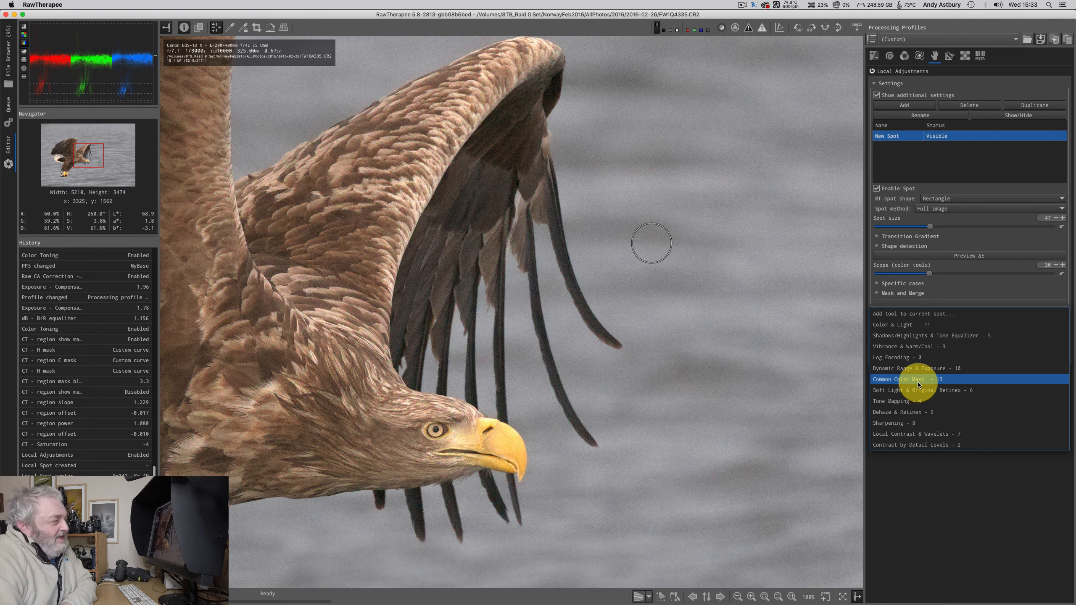
{"action": "left_click", "coordinate": [946, 566]}
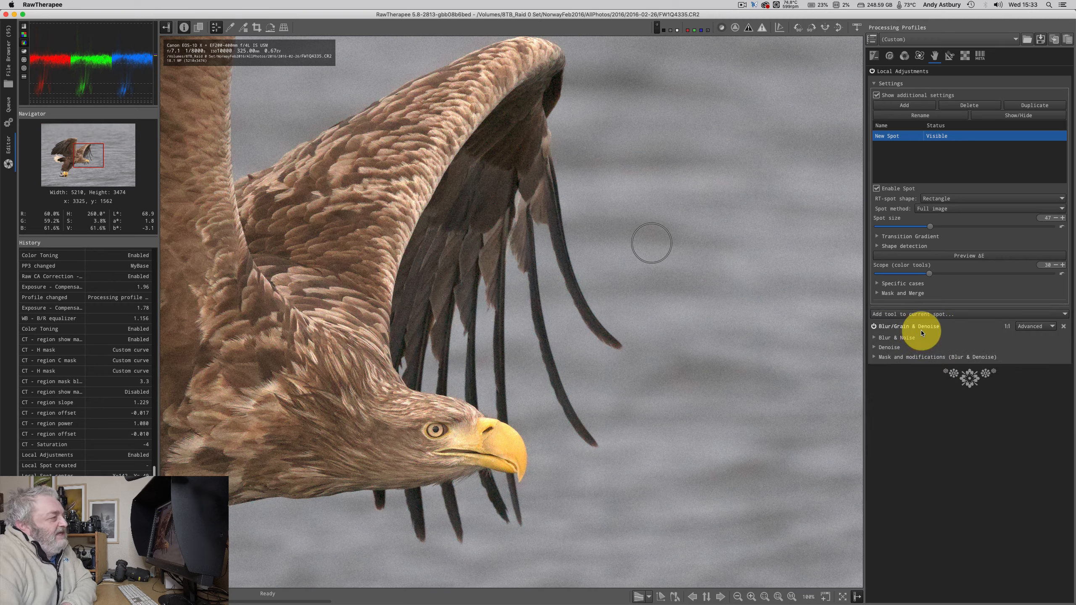
{"action": "left_click", "coordinate": [874, 348]}
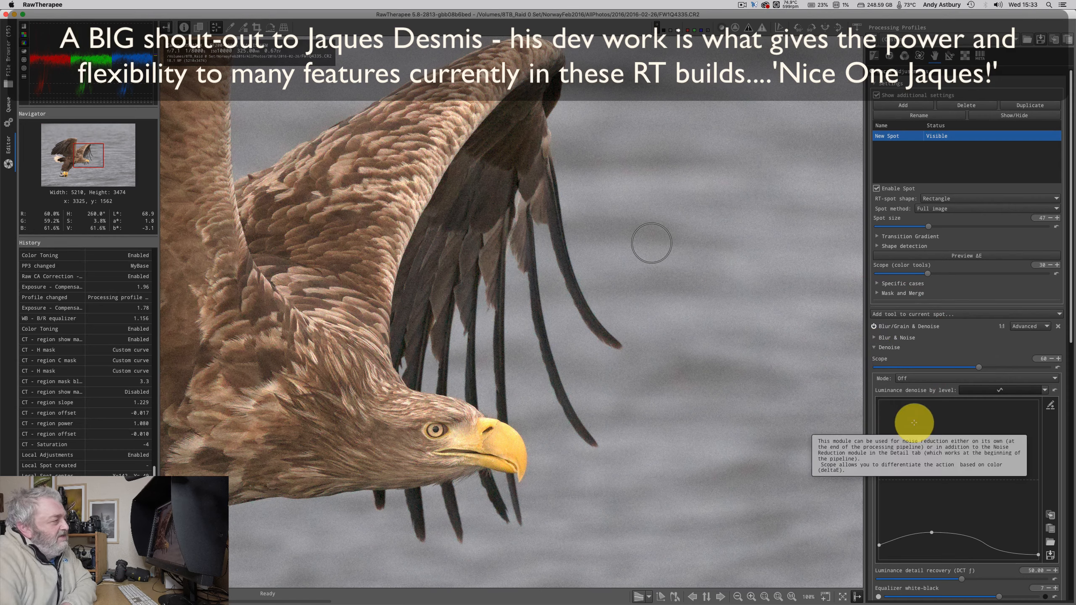
{"action": "left_click", "coordinate": [914, 379]}
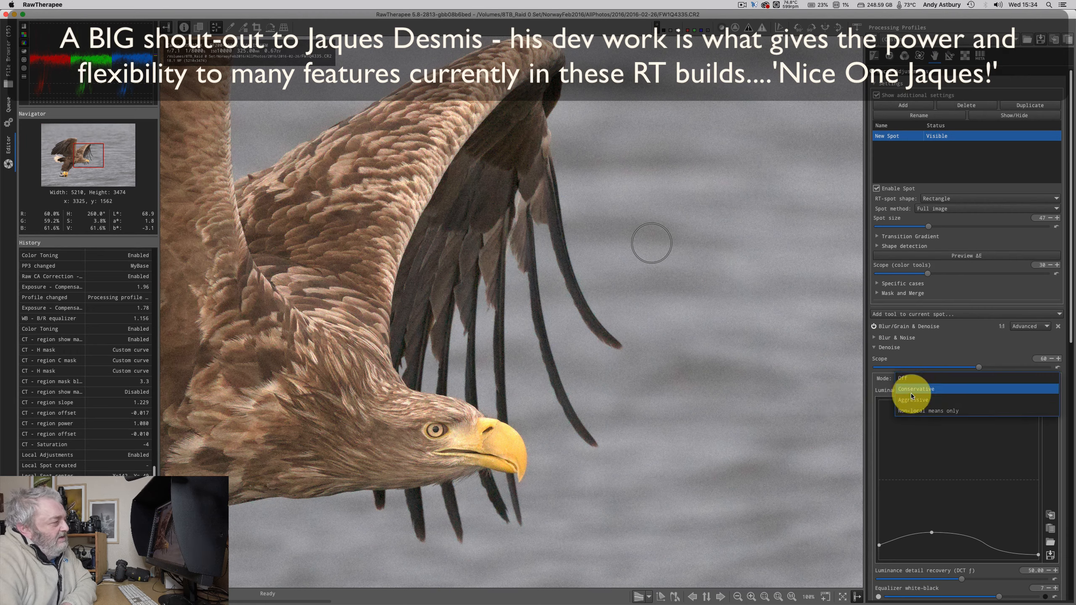
{"action": "left_click", "coordinate": [912, 390]}
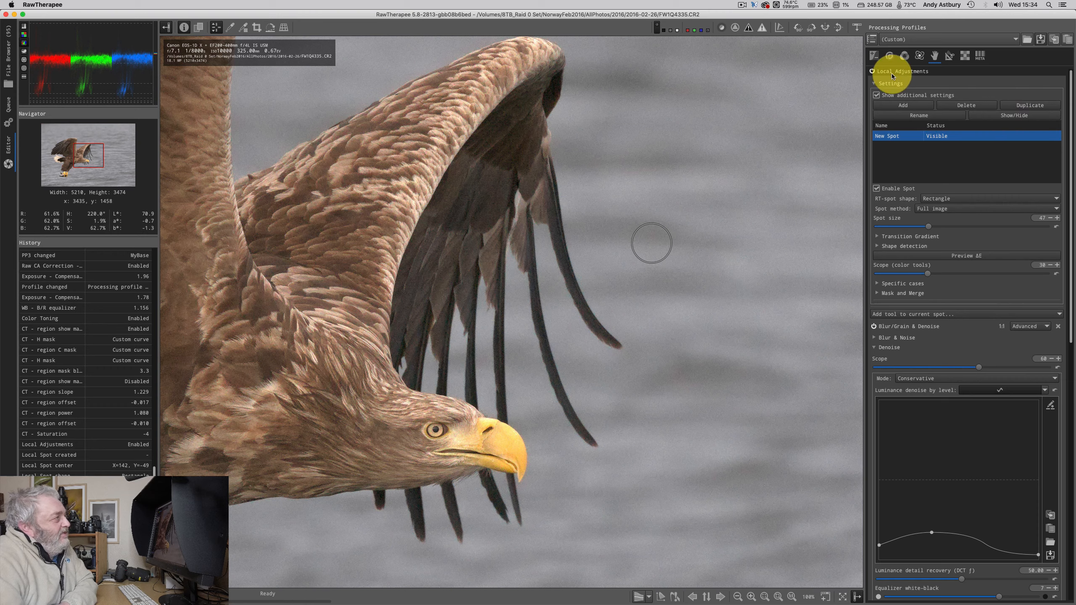
Step: Add a second local spot using the Full image method and center it on the dark underside of the wing
{"action": "left_click", "coordinate": [902, 105]}
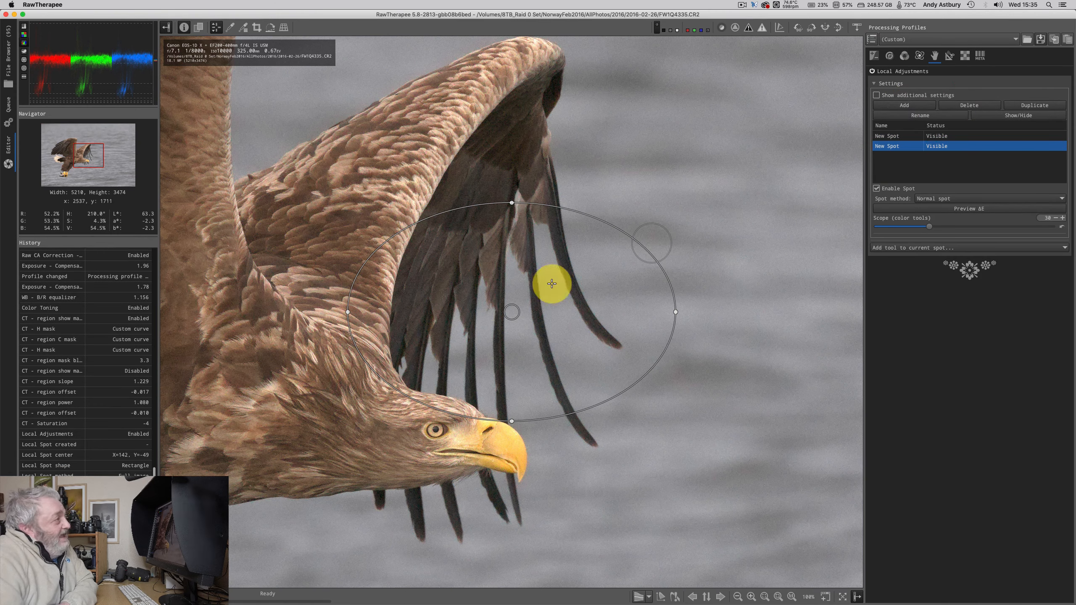
{"action": "left_click", "coordinate": [941, 200]}
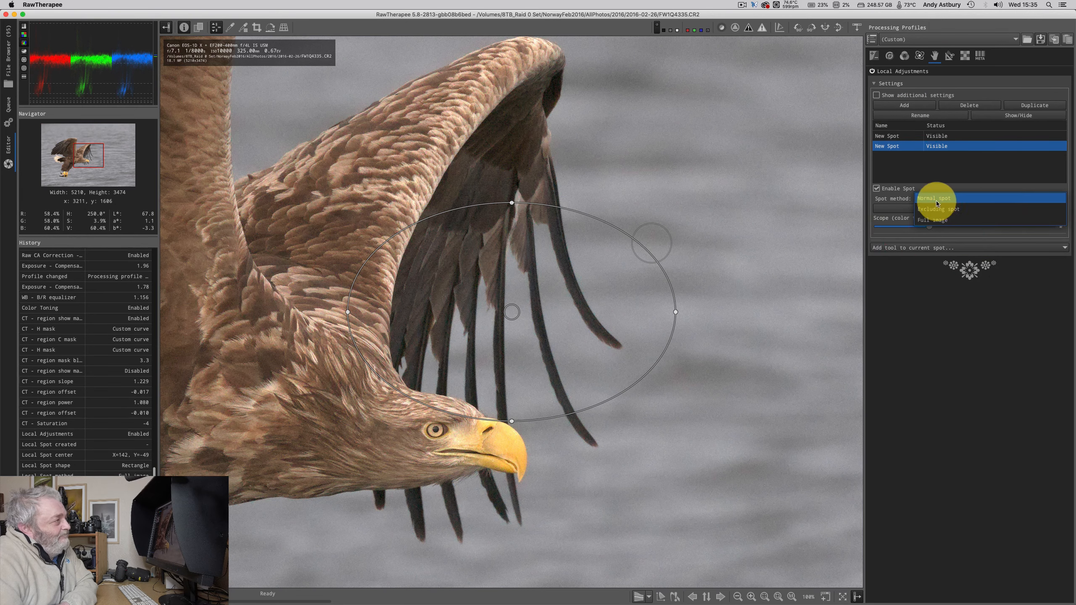
{"action": "left_click", "coordinate": [932, 223]}
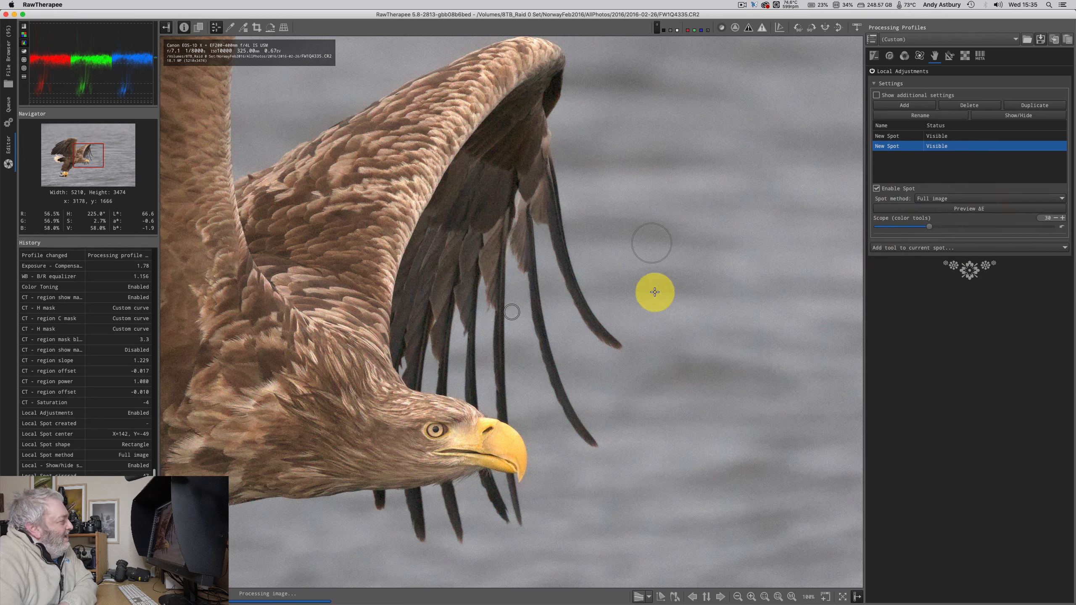
{"action": "mouse_move", "coordinate": [512, 311]}
{"action": "left_mouse_down"}
{"action": "mouse_move", "coordinate": [505, 171]}
{"action": "mouse_move", "coordinate": [487, 158]}
{"action": "left_mouse_up"}
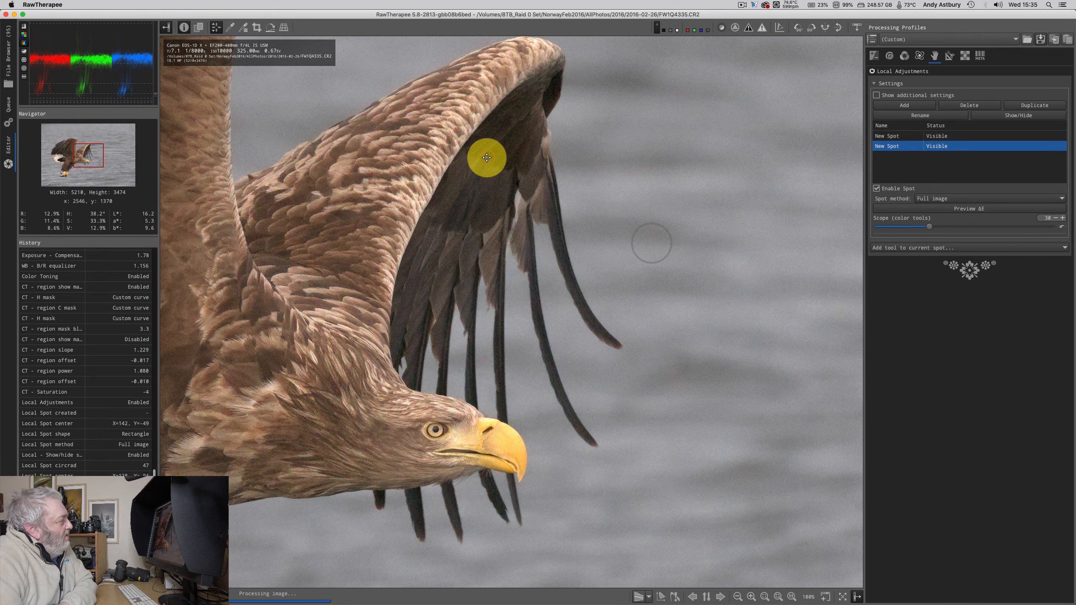
{"action": "scroll", "coordinate": [487, 158], "scroll_direction": "up", "scroll_amount": 3}
{"action": "left_click", "coordinate": [491, 165]}
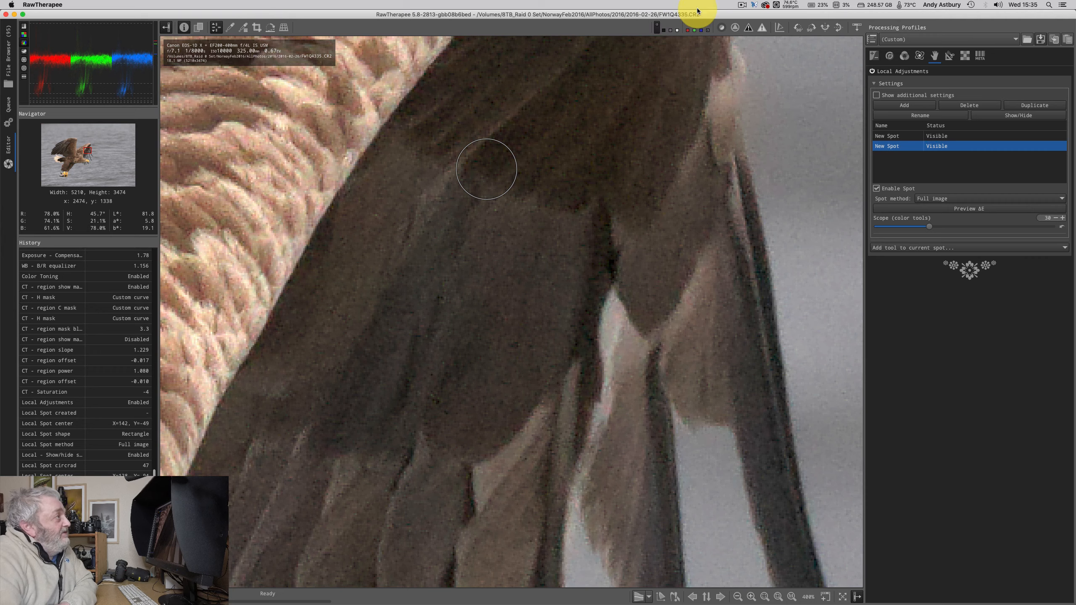
Step: Enable Impulse Noise Reduction, switching it off and on to compare its effect on the dark wing feathers
{"action": "left_click", "coordinate": [890, 57]}
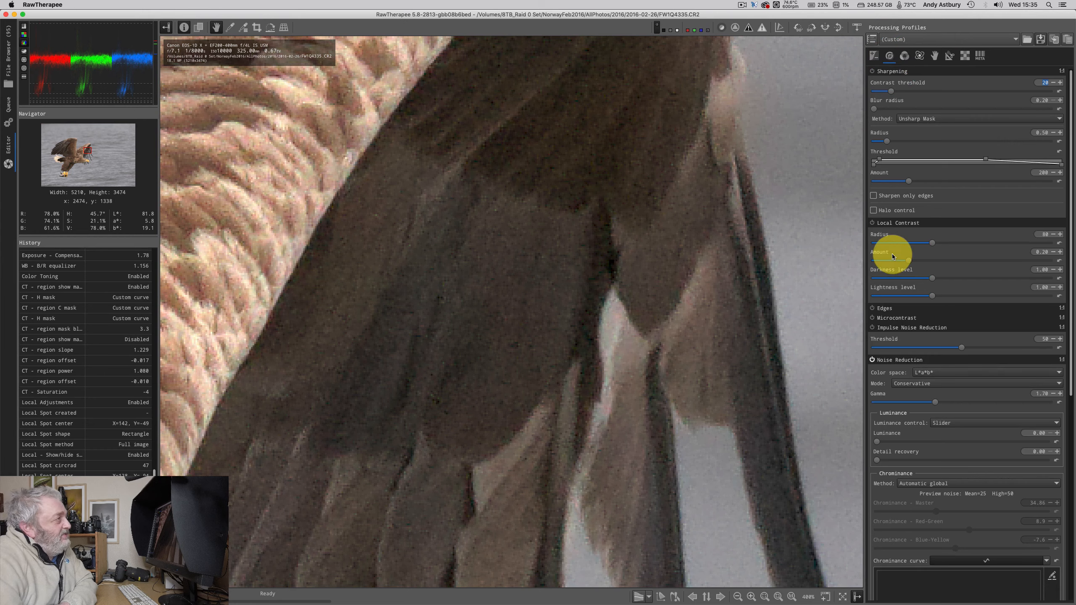
{"action": "left_click", "coordinate": [872, 328]}
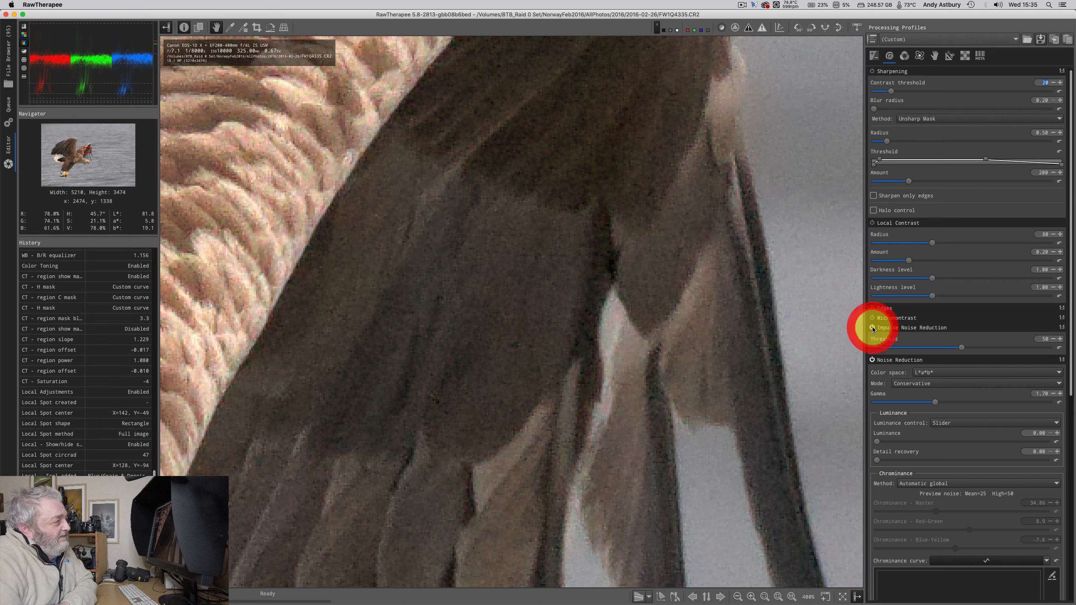
{"action": "left_click", "coordinate": [873, 327]}
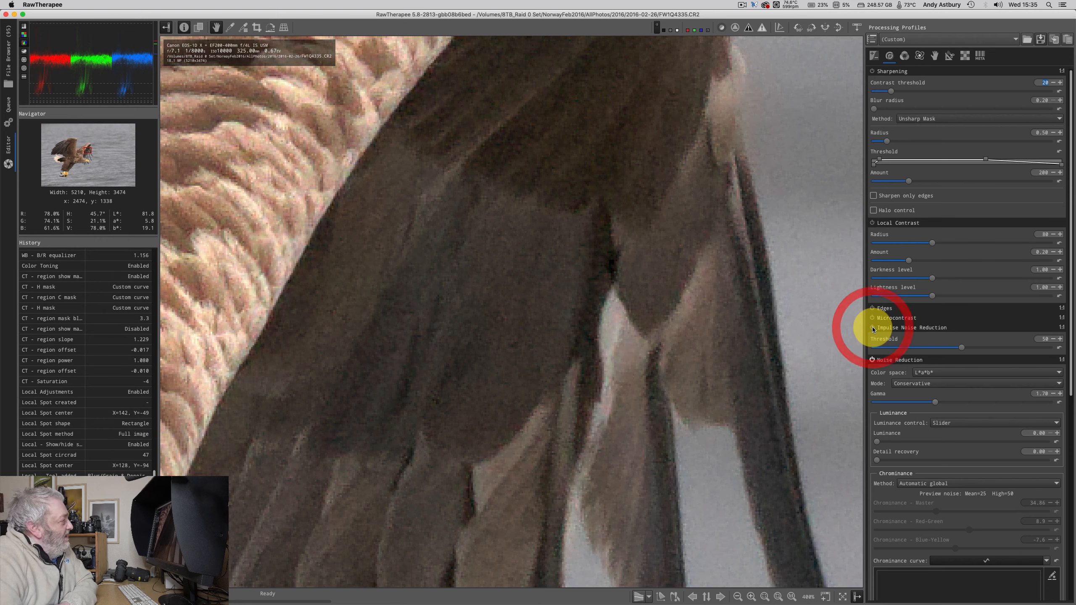
{"action": "left_click", "coordinate": [872, 328]}
{"action": "left_click", "coordinate": [872, 327]}
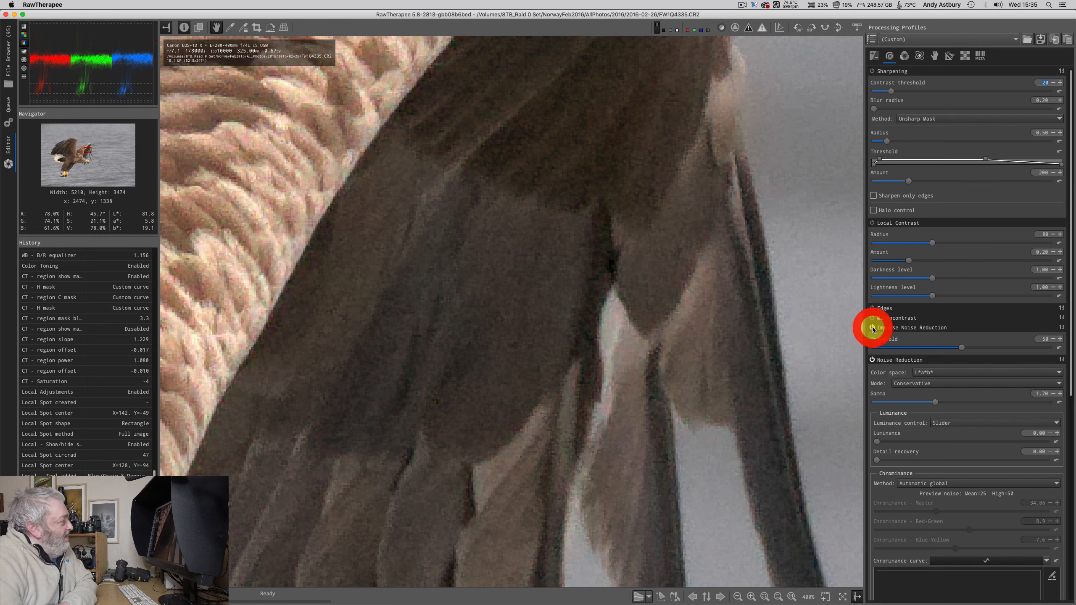
{"action": "left_click", "coordinate": [872, 328]}
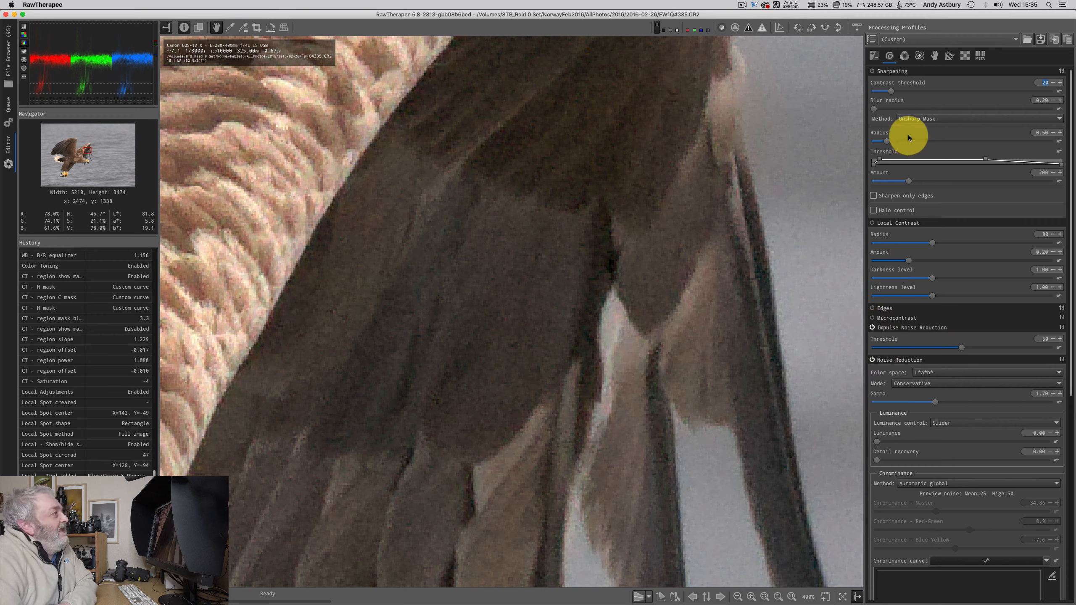
Step: Recenter the second local spot slightly on the dark wing feathers and add the Blur/Grain & Denoise tool with its denoise mode set to Conservative
{"action": "left_click", "coordinate": [935, 55]}
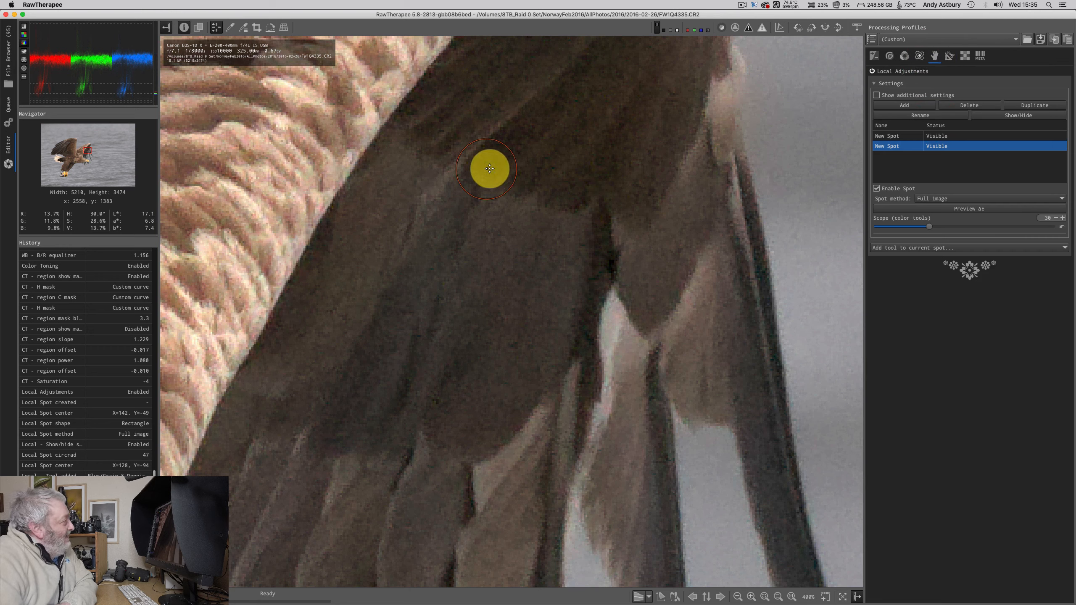
{"action": "left_click_drag", "start_coordinate": [489, 170], "coordinate": [509, 165]}
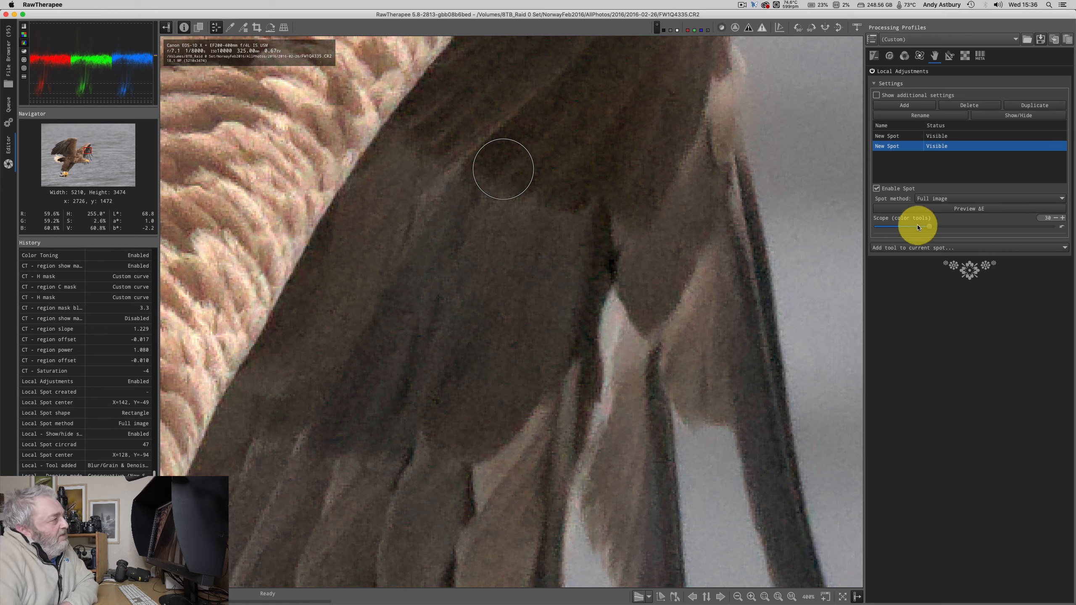
{"action": "left_click", "coordinate": [913, 251]}
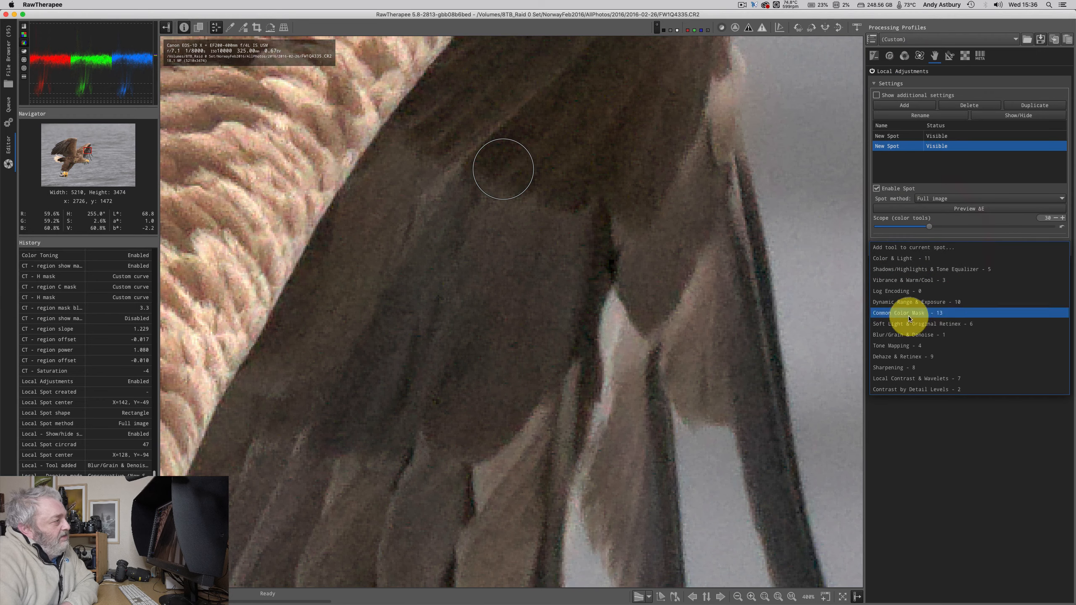
{"action": "left_click", "coordinate": [897, 335]}
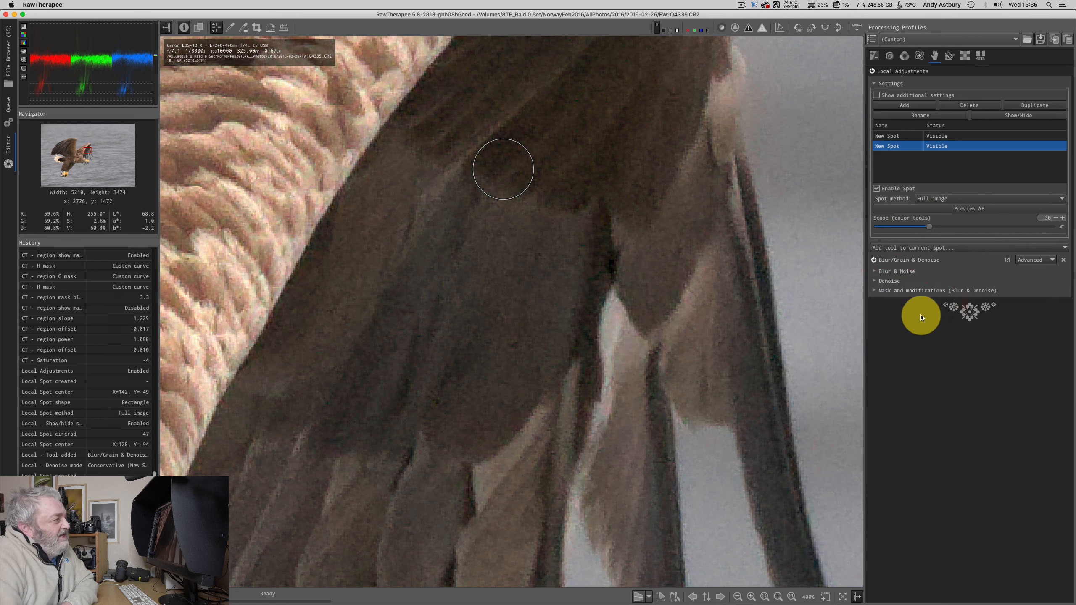
{"action": "left_click", "coordinate": [874, 281]}
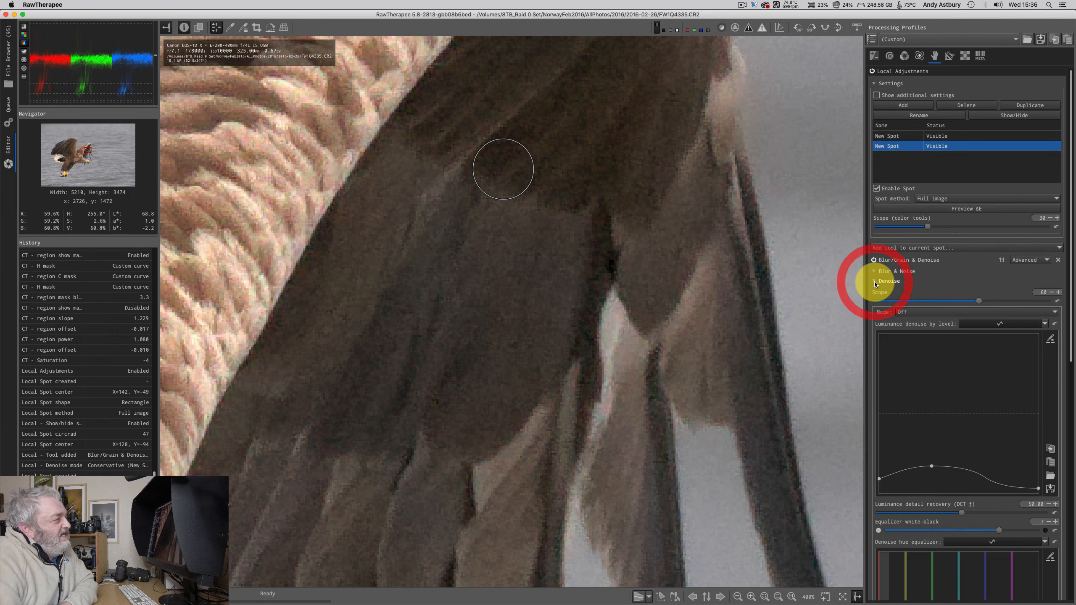
{"action": "left_click", "coordinate": [902, 312]}
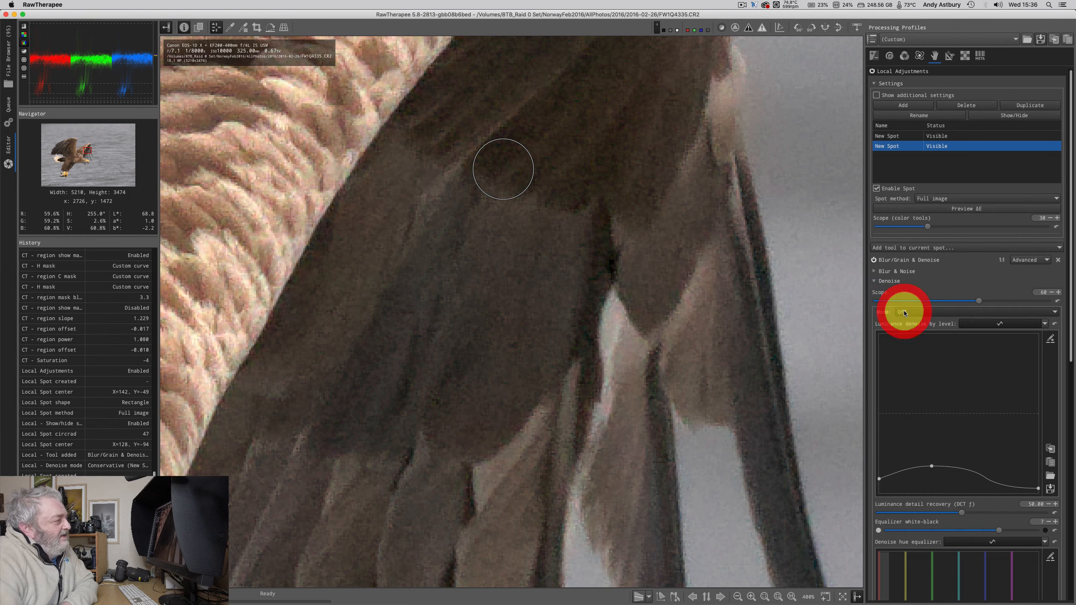
{"action": "left_click", "coordinate": [902, 324]}
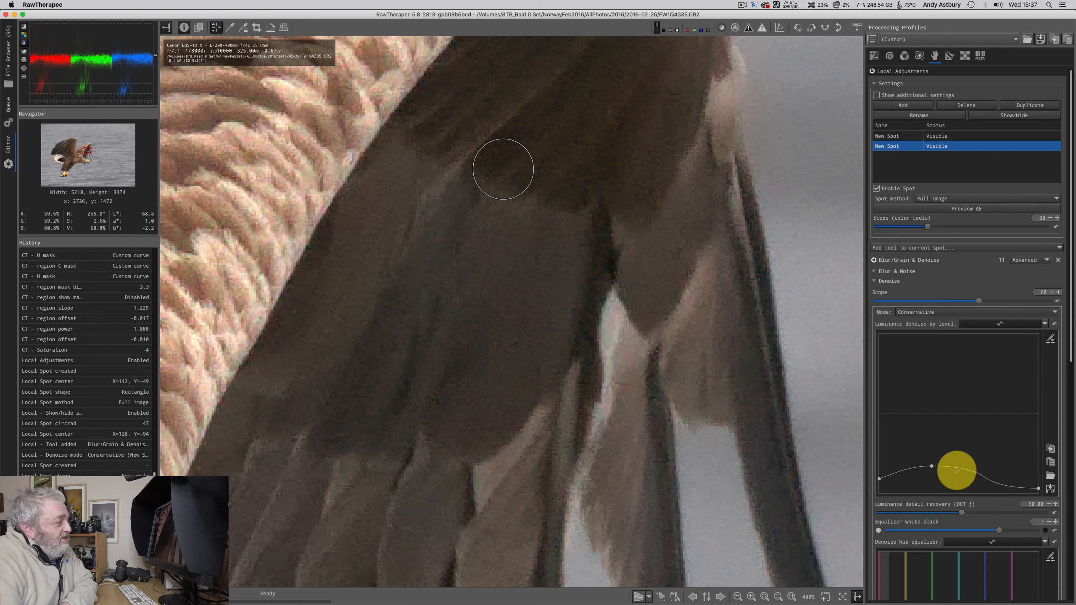
Step: Lower the middle point of the spot's luminance denoise curve, switching Local Adjustments off and on to compare its effect on the wing
{"action": "left_click_drag", "start_coordinate": [932, 466], "coordinate": [930, 482]}
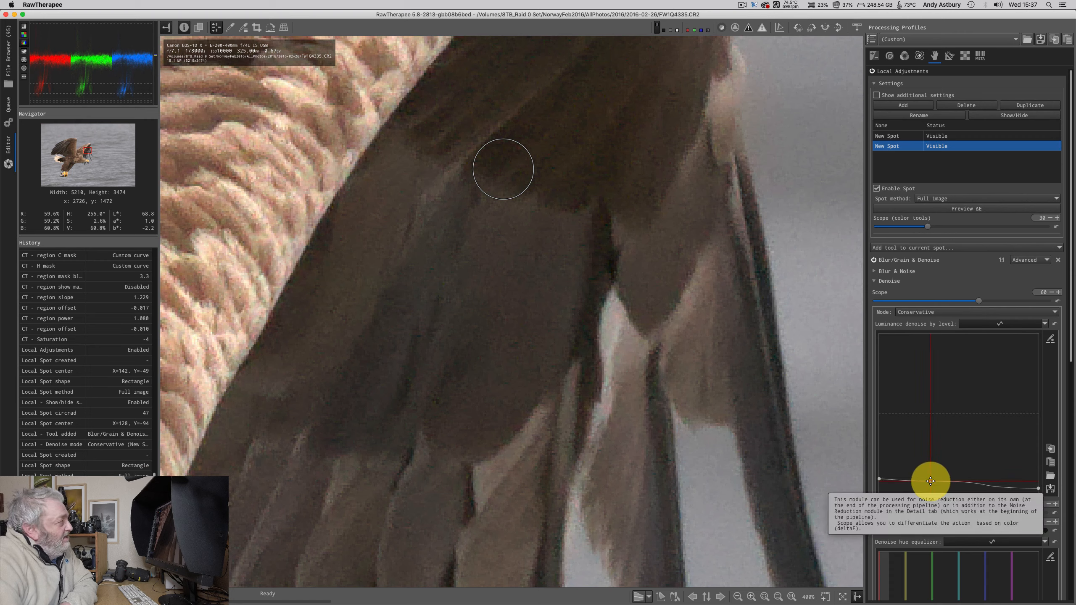
{"action": "left_click_drag", "start_coordinate": [931, 479], "coordinate": [931, 477]}
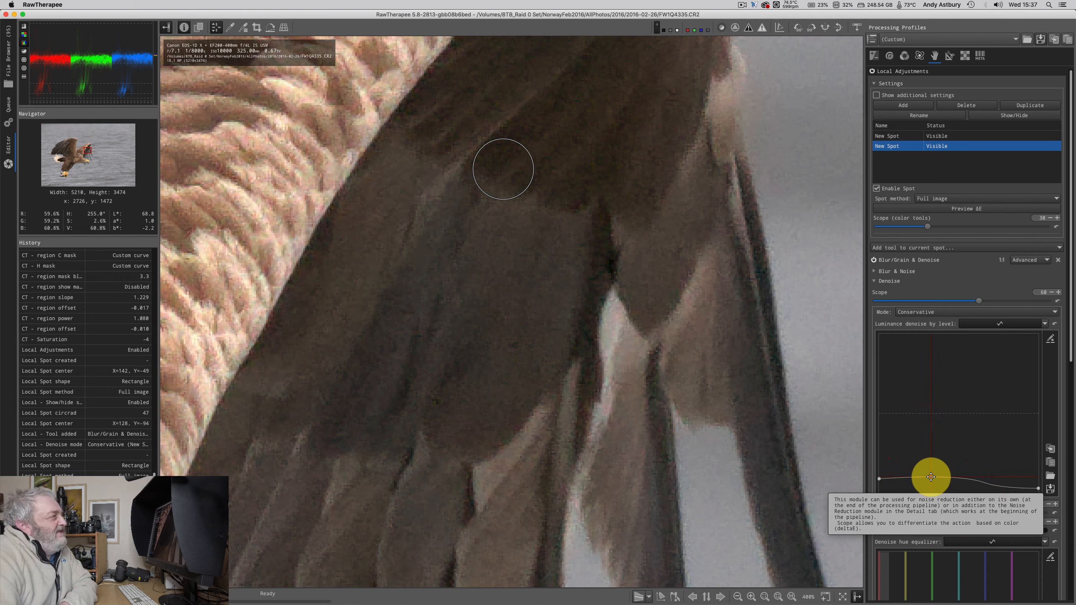
{"action": "left_click", "coordinate": [872, 72]}
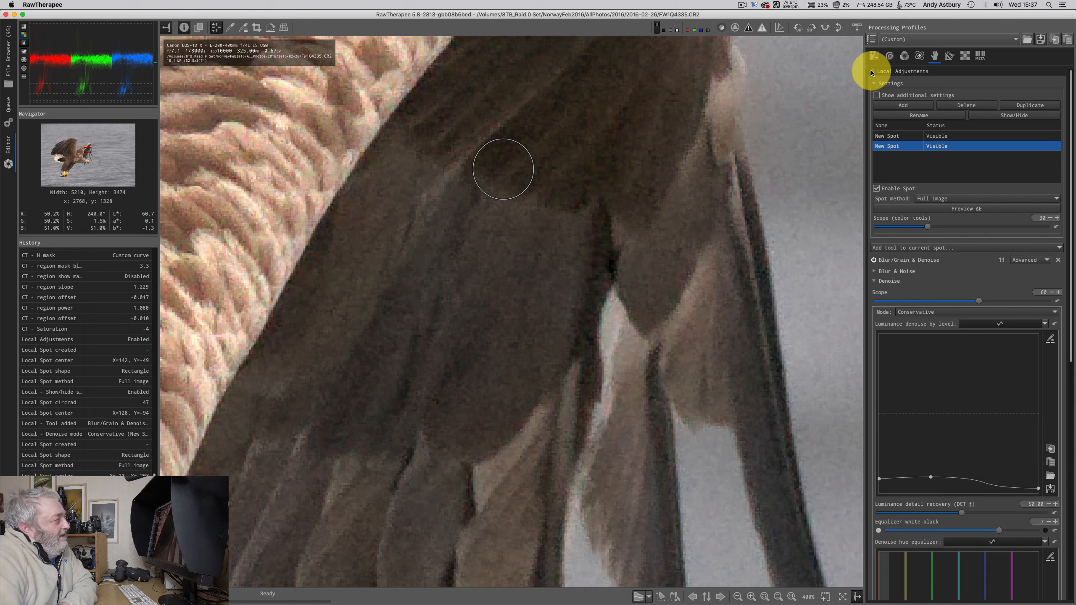
{"action": "left_click", "coordinate": [872, 72]}
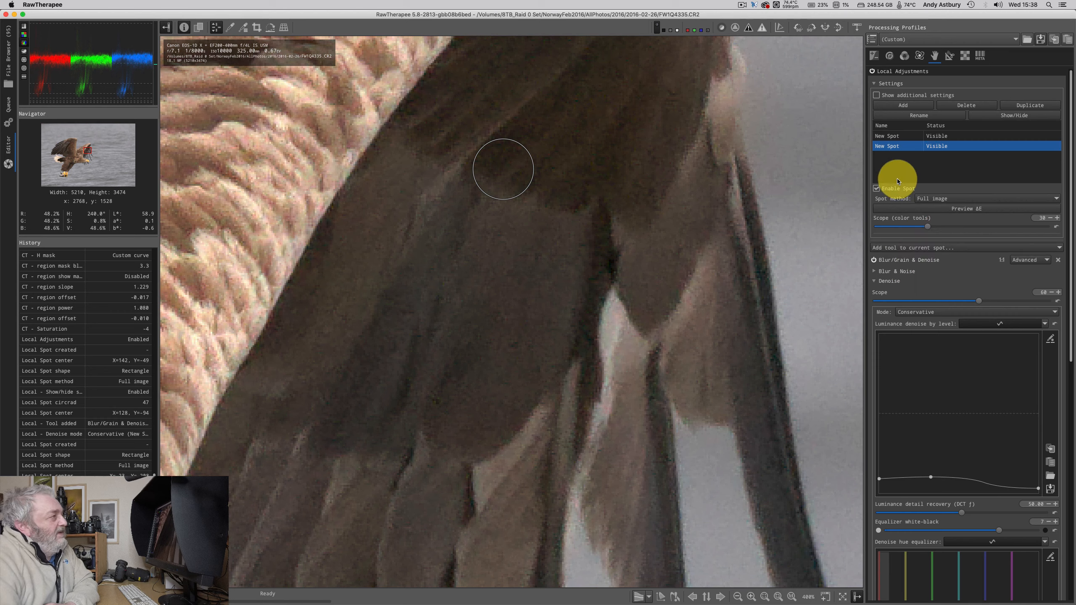
Step: Show the spot's additional settings and examine its shape detection, denoise, and Blur & Denoise mask options
{"action": "left_click", "coordinate": [876, 95]}
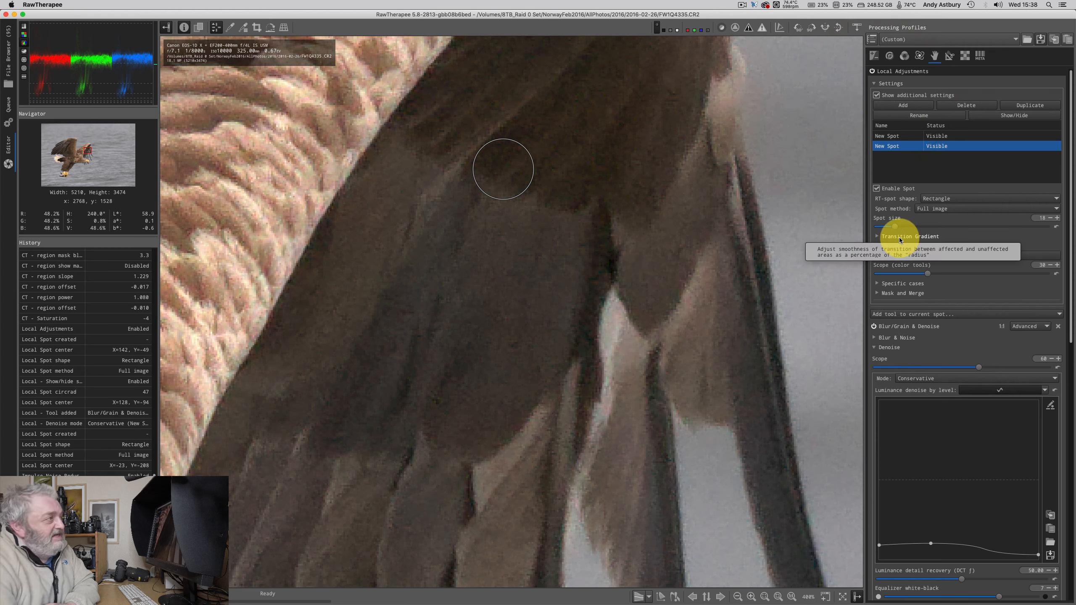
{"action": "left_click", "coordinate": [877, 248]}
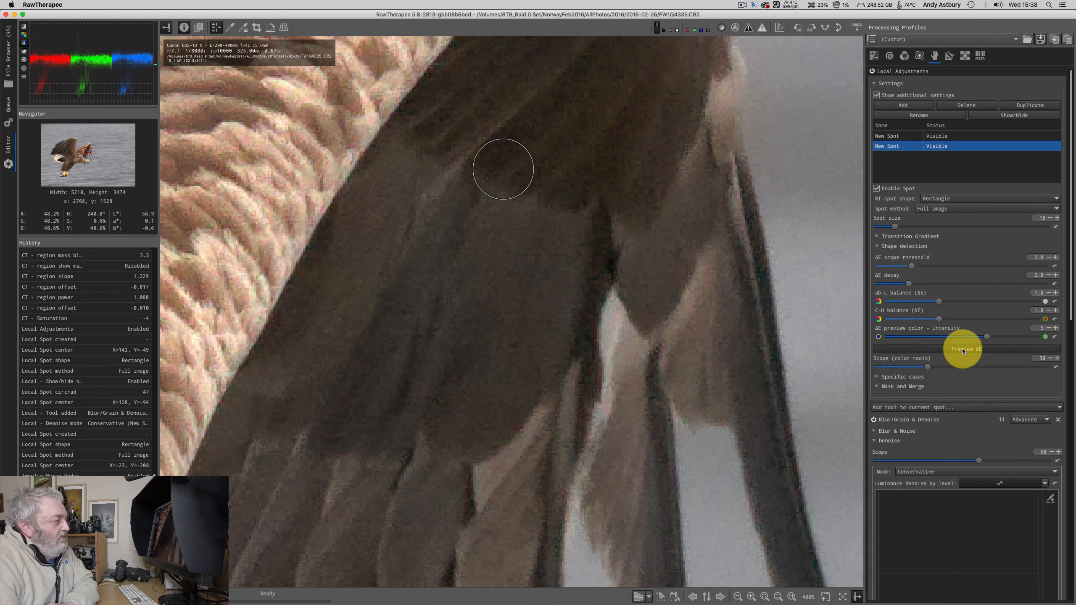
{"action": "scroll", "coordinate": [961, 349], "scroll_direction": "down", "scroll_amount": 15}
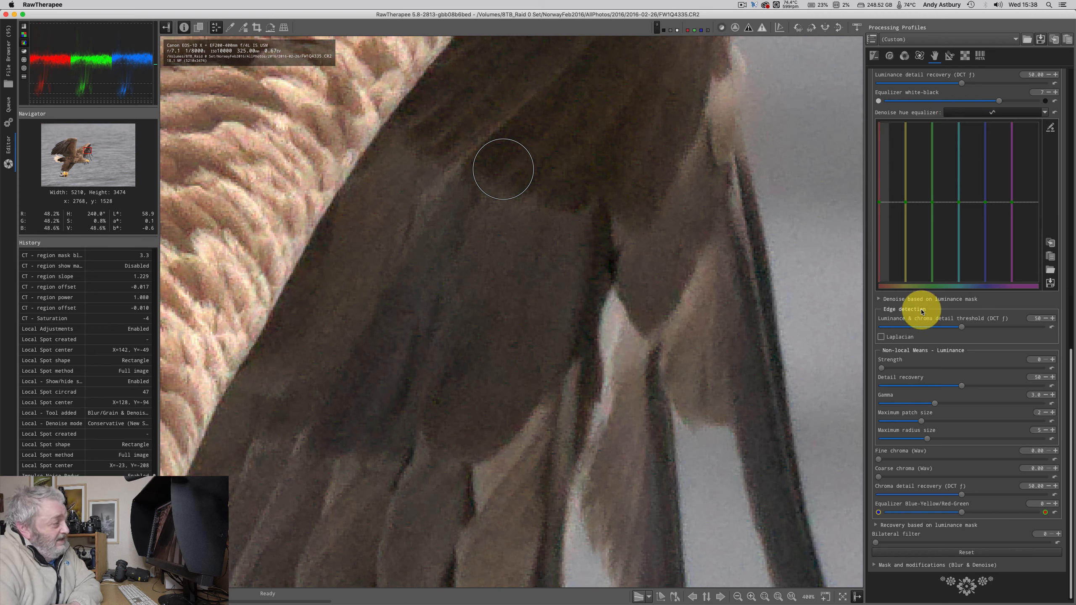
{"action": "left_click", "coordinate": [874, 566]}
{"action": "scroll", "coordinate": [873, 565], "scroll_direction": "down", "scroll_amount": 5}
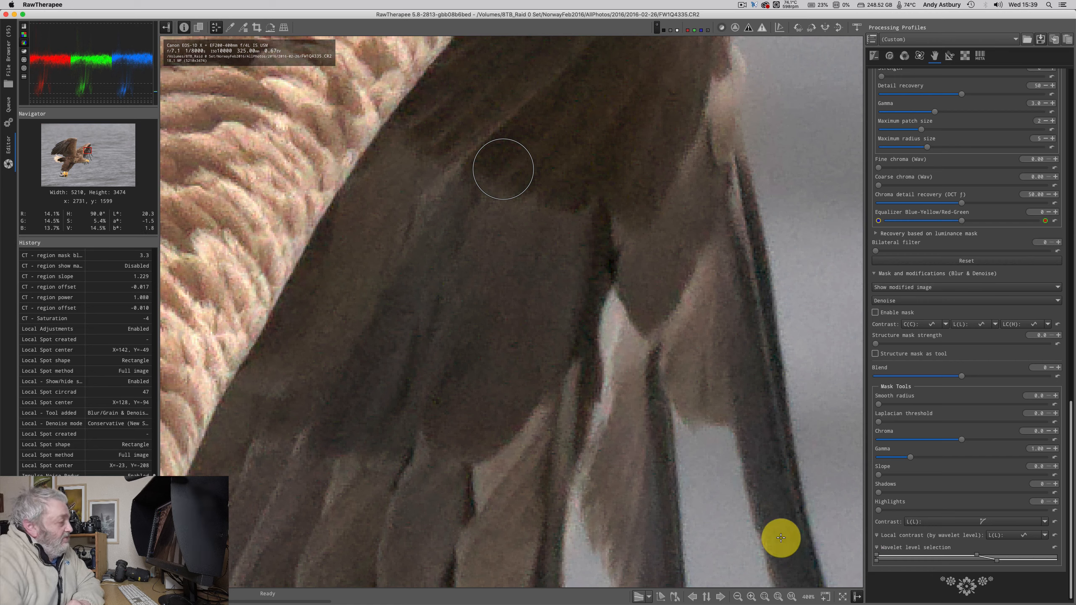
Step: View the wing at 100% and review the wing spot's method, size and shape detection settings
{"action": "left_click", "coordinate": [791, 597]}
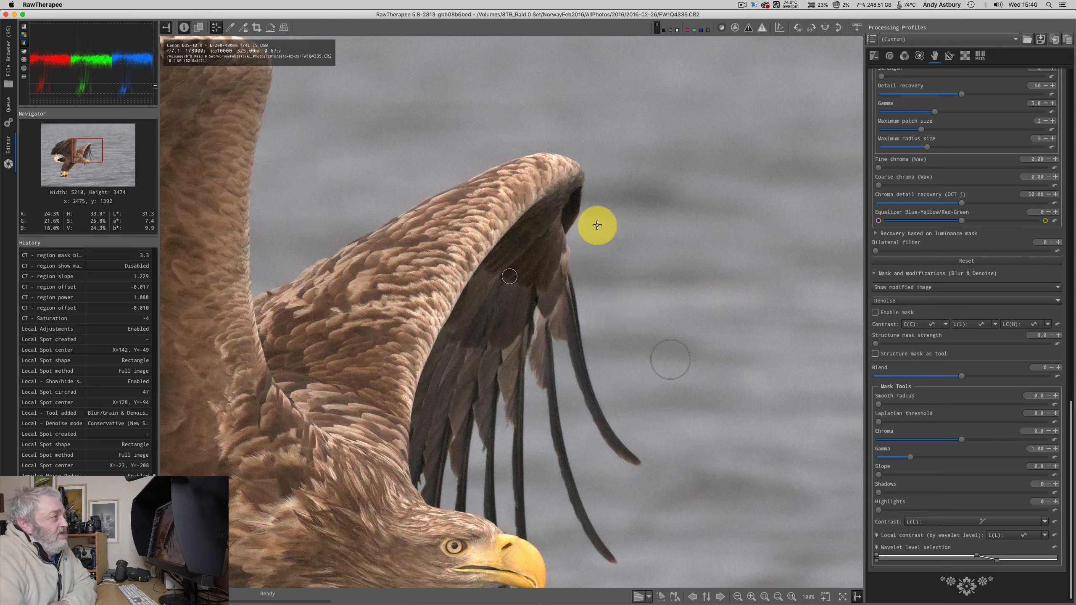
{"action": "scroll", "coordinate": [910, 151], "scroll_direction": "up", "scroll_amount": 7}
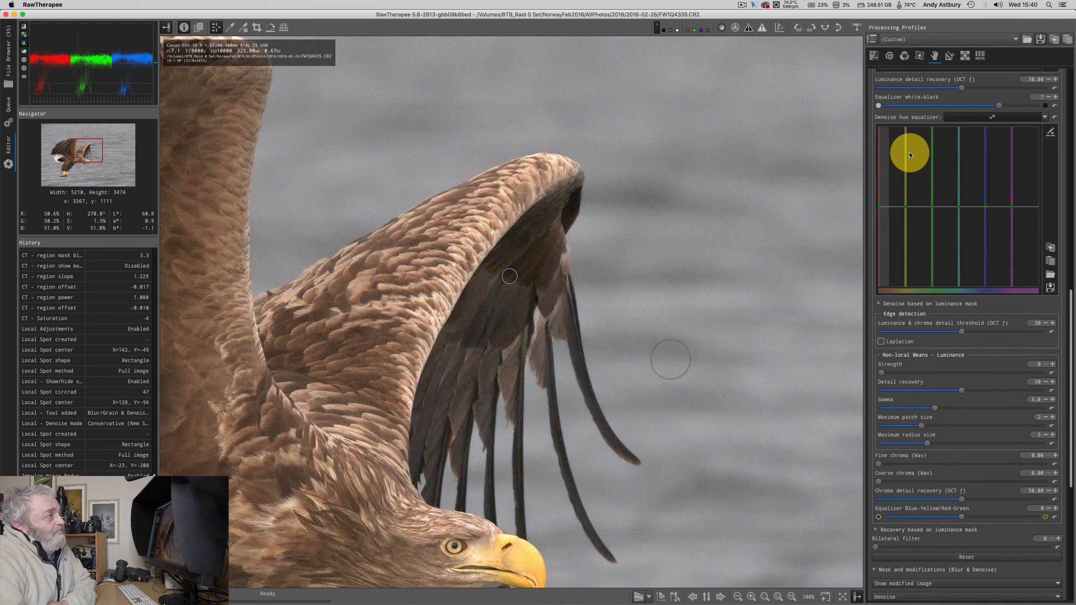
{"action": "scroll", "coordinate": [910, 151], "scroll_direction": "up", "scroll_amount": 12}
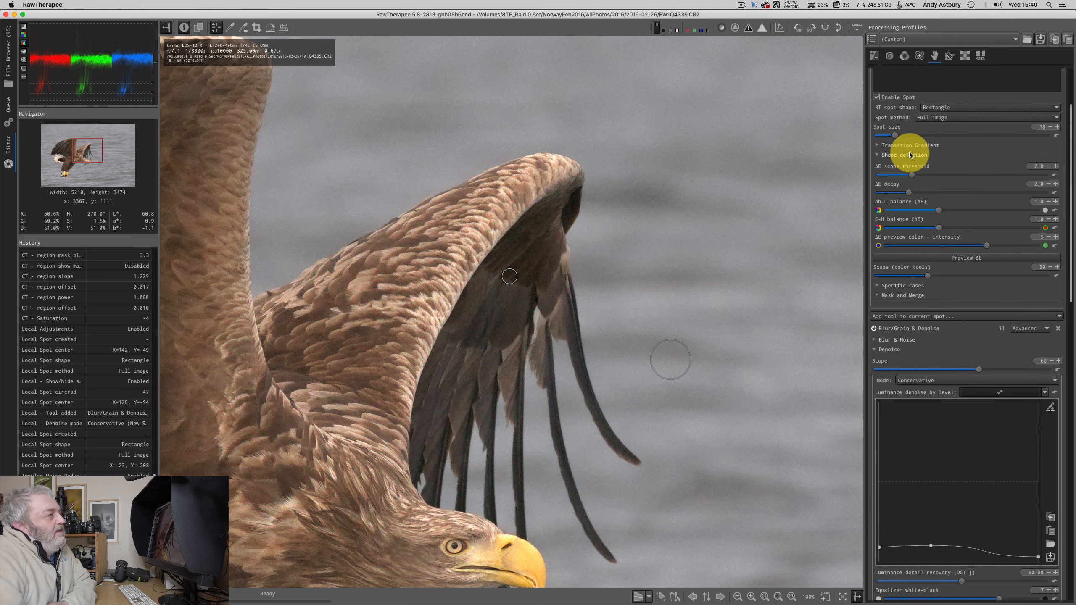
{"action": "scroll", "coordinate": [909, 151], "scroll_direction": "up", "scroll_amount": 2}
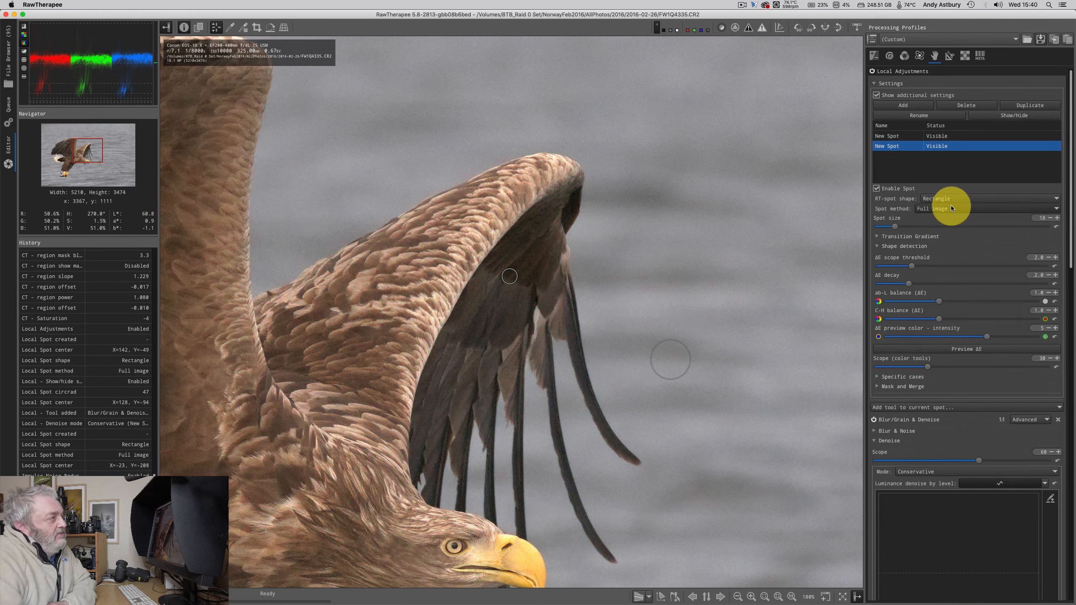
{"action": "mouse_move", "coordinate": [924, 211]}
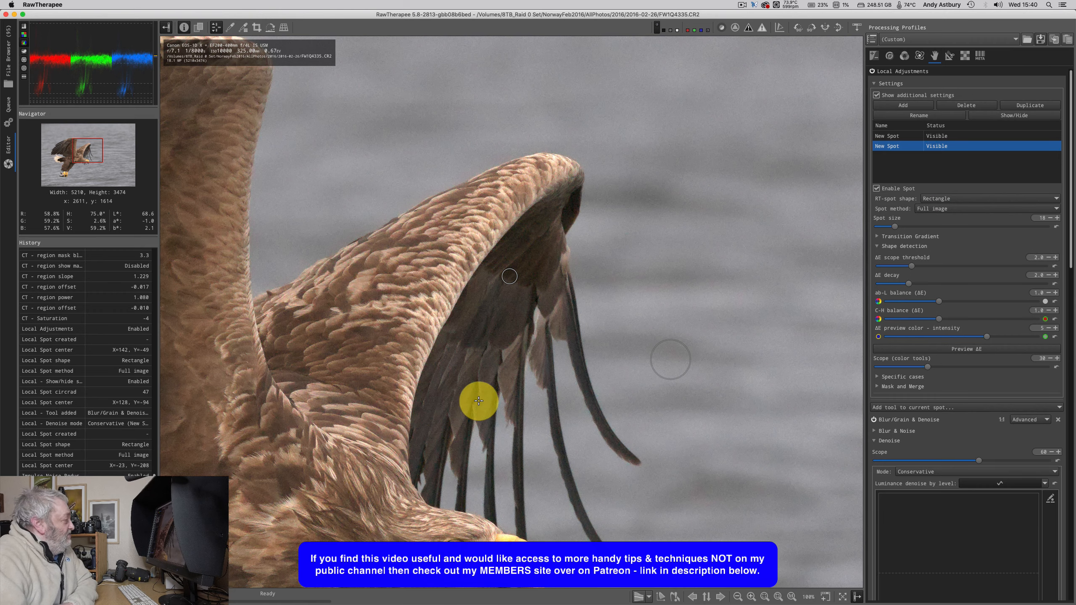
Step: With the eagle's head in view, go back to the MyBase "PP3 changed" history state to compare with the unedited starting point
{"action": "left_click_drag", "start_coordinate": [373, 503], "coordinate": [366, 448]}
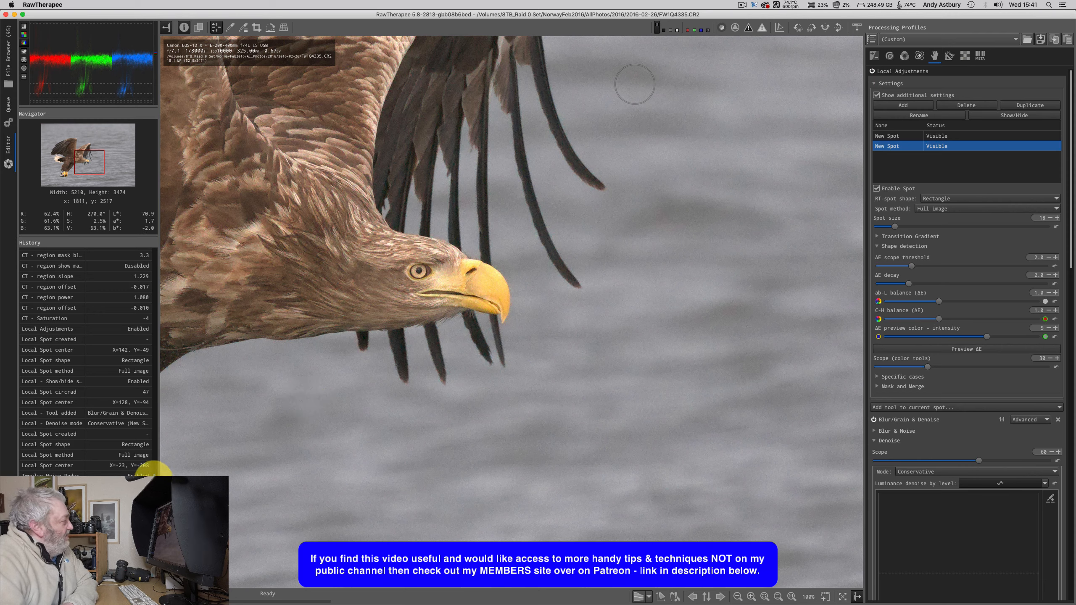
{"action": "left_click_drag", "start_coordinate": [152, 471], "coordinate": [160, 436]}
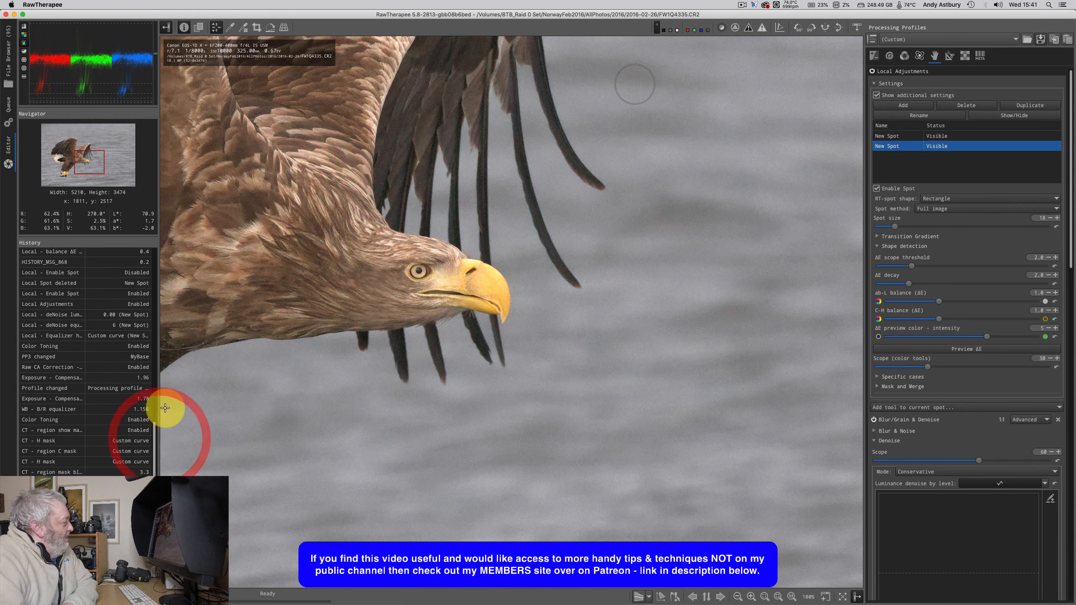
{"action": "left_click", "coordinate": [142, 357]}
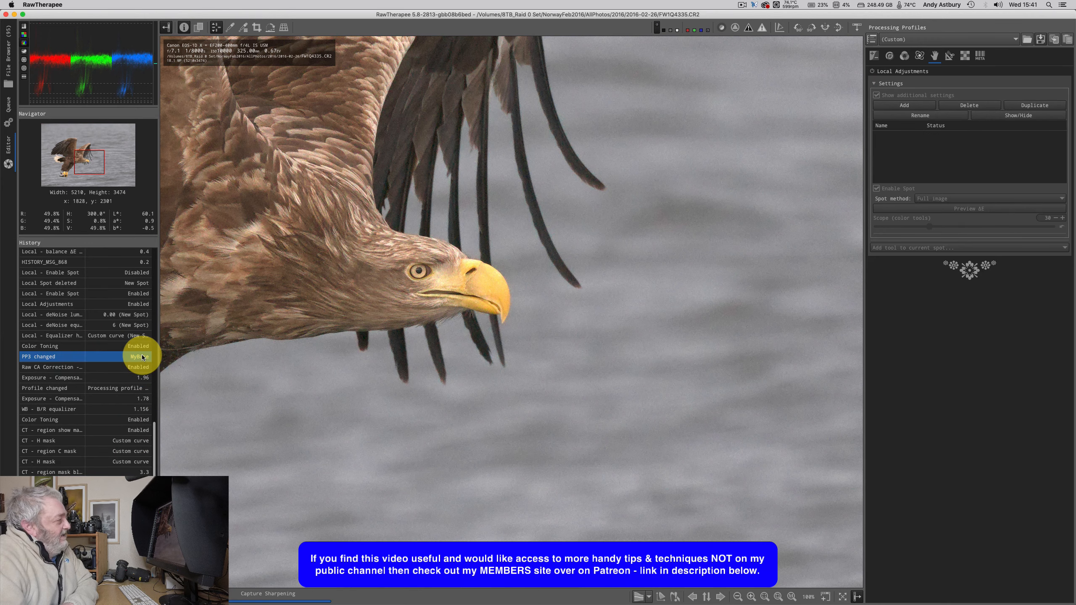